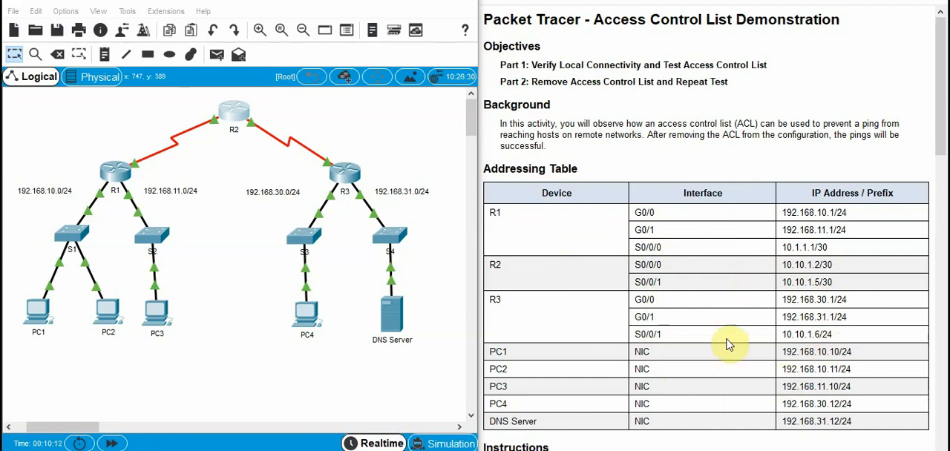
Review the addressing table and Part 1 instructions, and look at router R1's device window
scroll(728, 343, "down", 1)
scroll(729, 344, "down", 6)
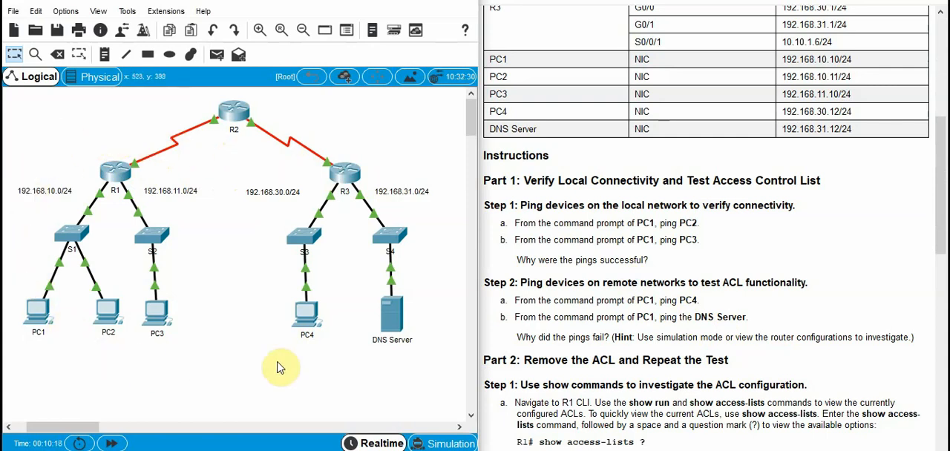
left_click(111, 182)
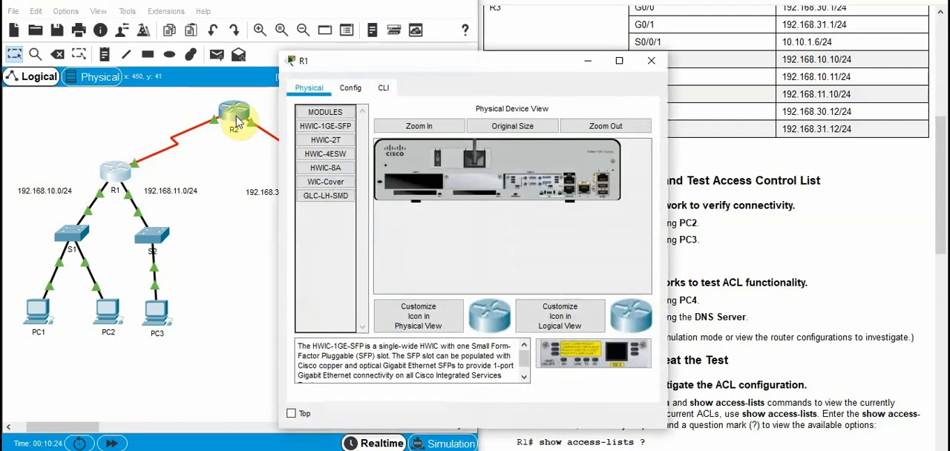
left_click(590, 62)
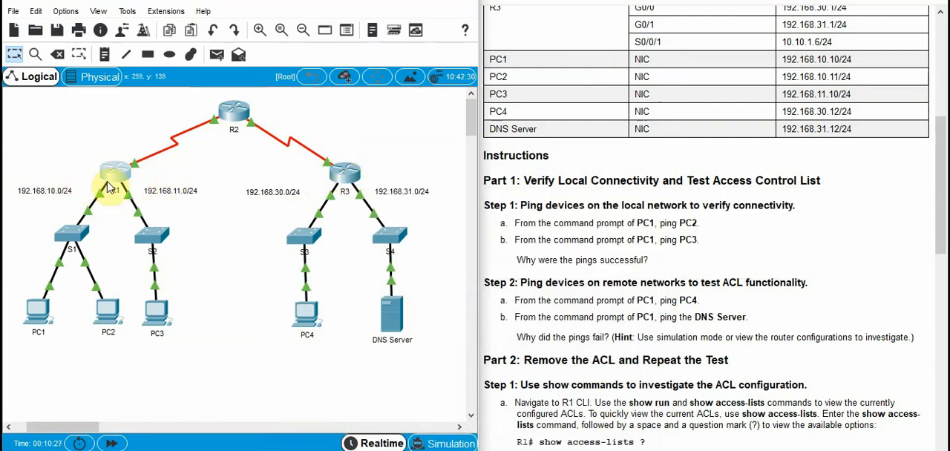
mouse_move(240, 126)
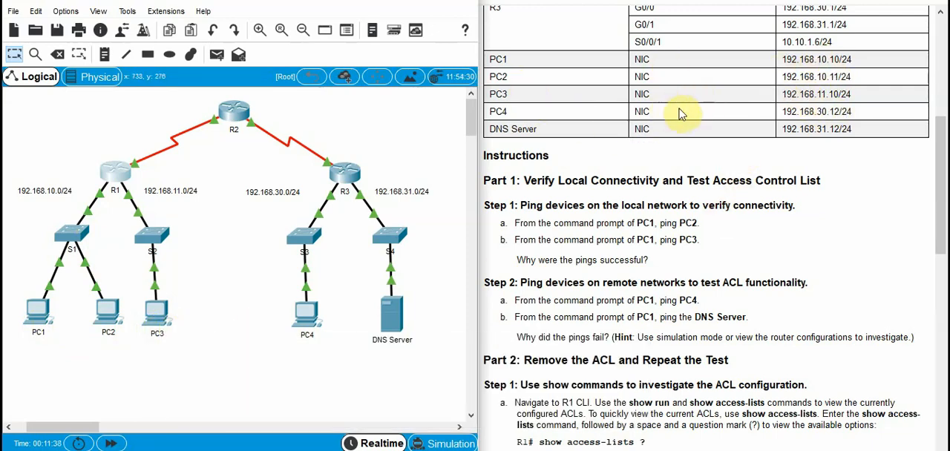
Open the command prompt on PC1
left_click(39, 315)
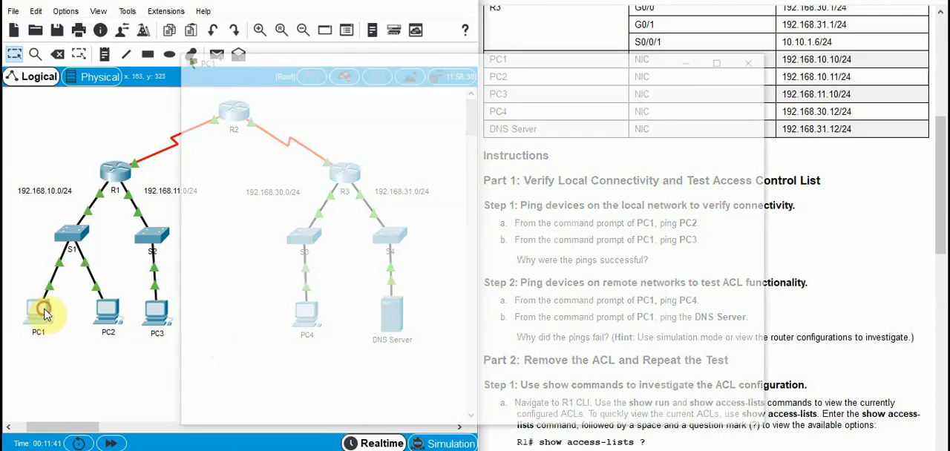
left_click(616, 62)
left_click_drag(616, 61, 702, 60)
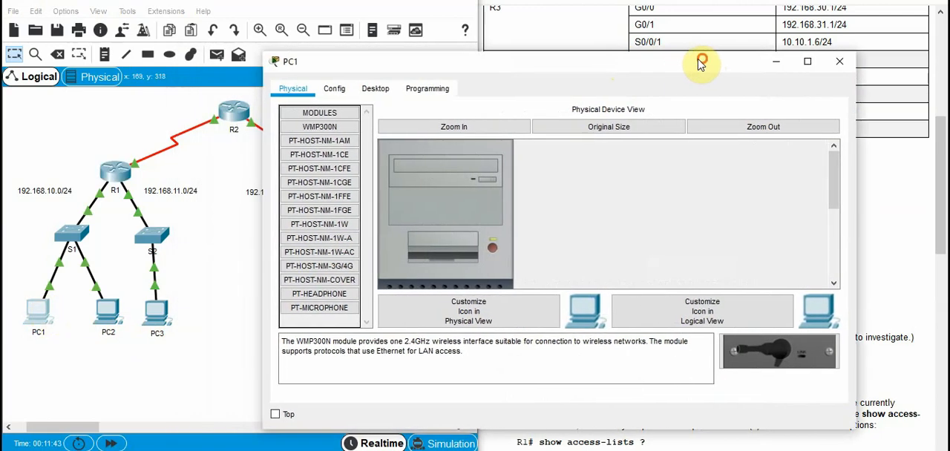
left_click(375, 88)
left_click_drag(589, 71, 491, 102)
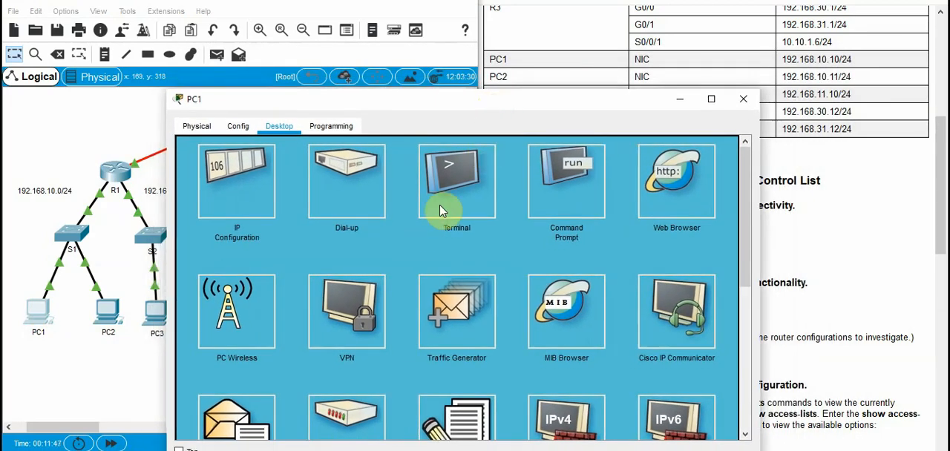
left_click(572, 194)
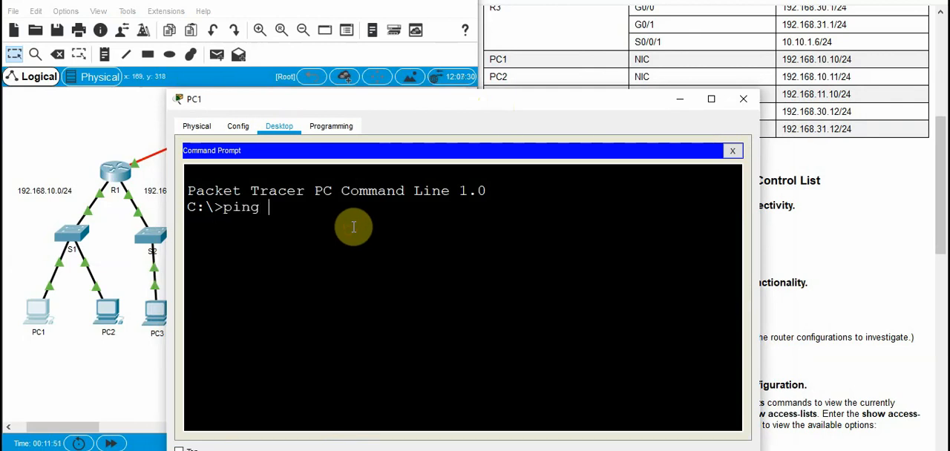
Ping PC2 at 192.168.10.11 from PC1's command prompt
type("ping 192.168.1")
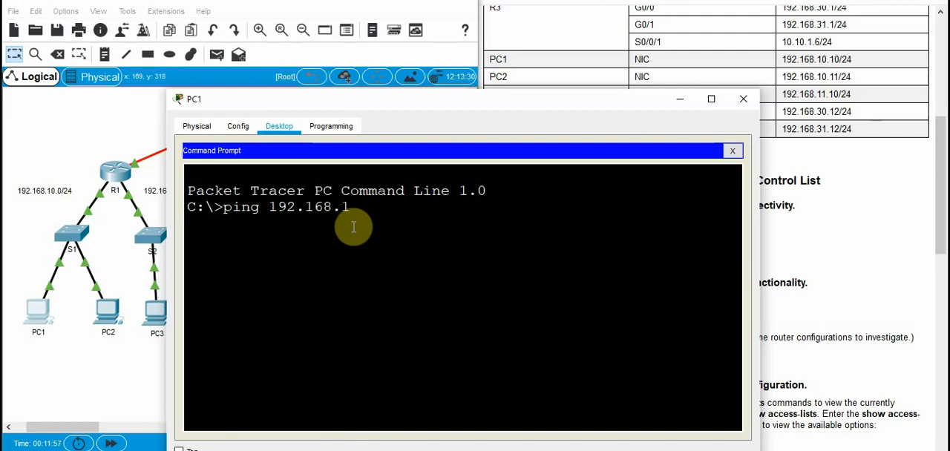
type("0.11")
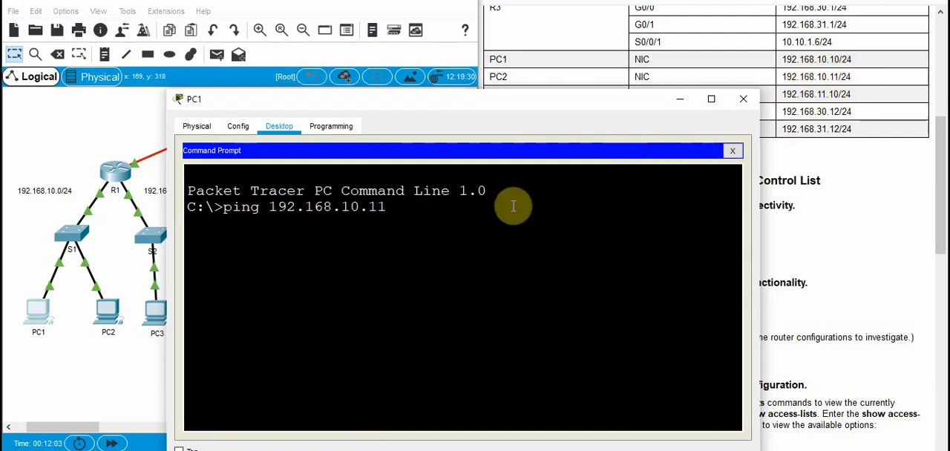
key("Return")
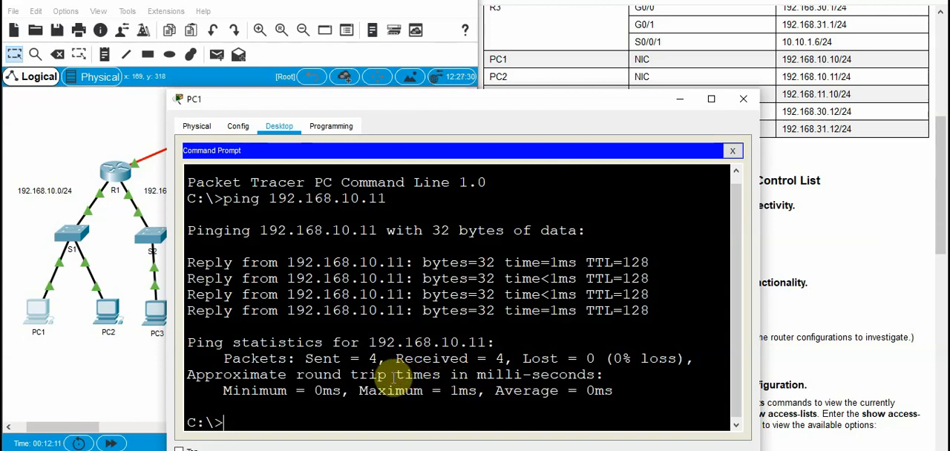
left_click(106, 321)
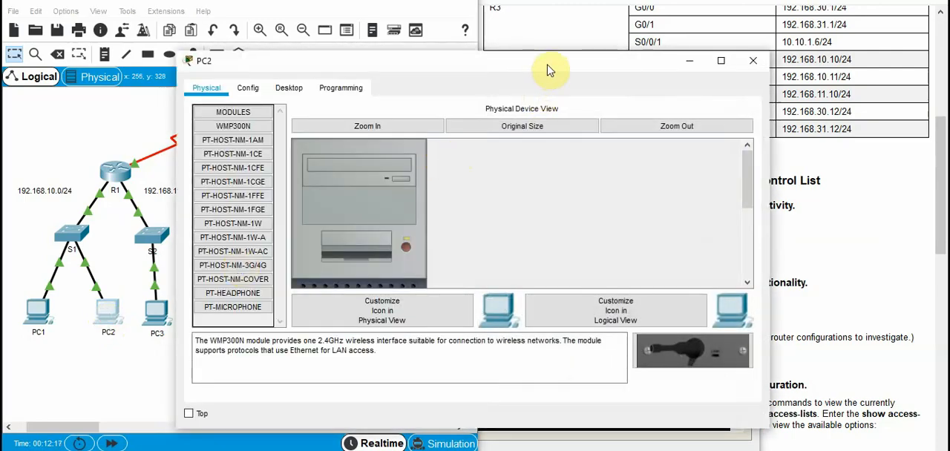
left_click_drag(548, 71, 536, 149)
left_click_drag(547, 106, 530, 140)
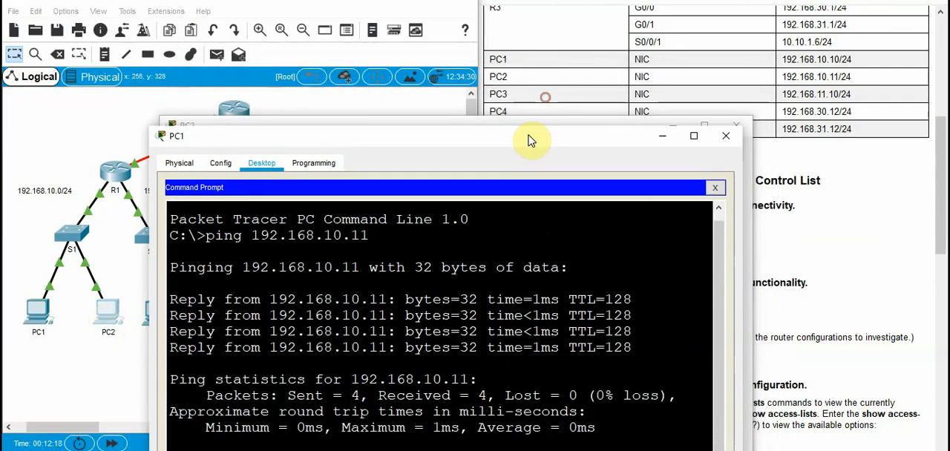
left_click(331, 120)
left_click_drag(348, 130, 459, 122)
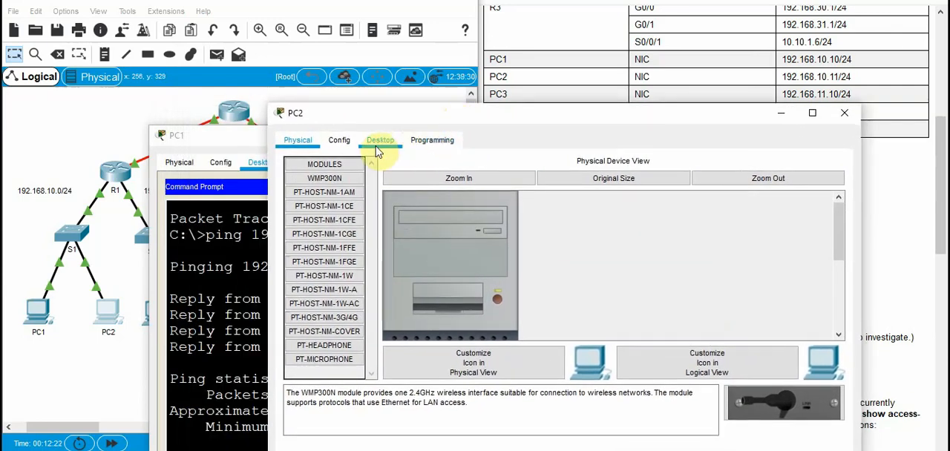
Return to PC1's command prompt and ping PC3 at 192.168.11.10
left_click(35, 317)
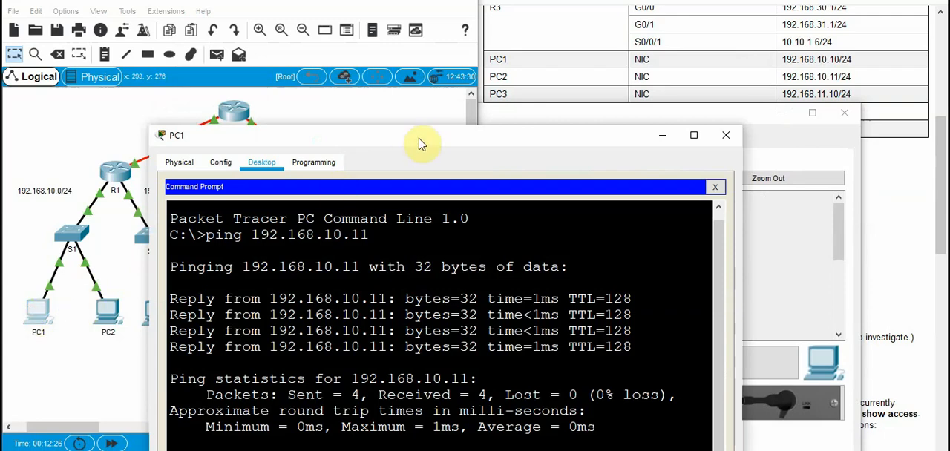
left_click_drag(421, 141, 432, 111)
left_click(252, 429)
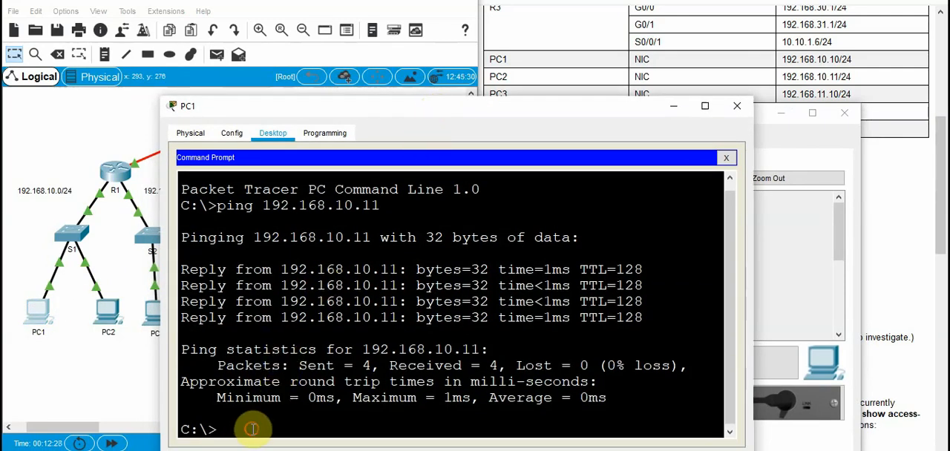
key("Up")
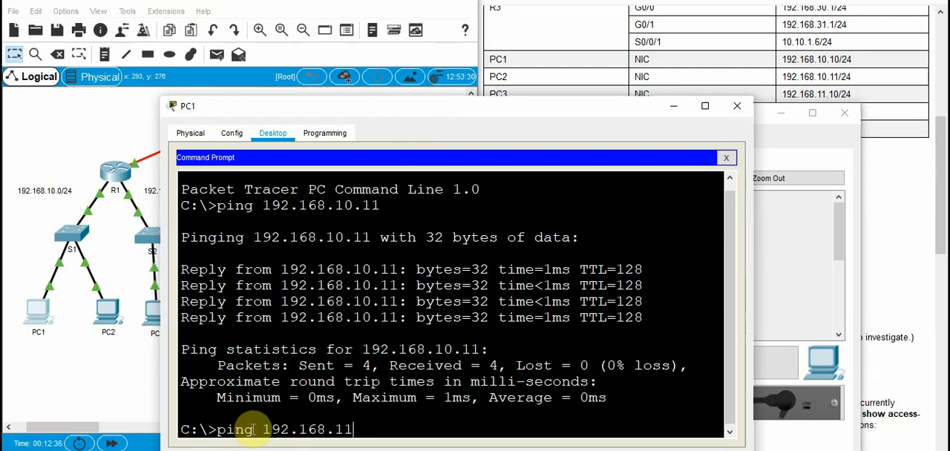
key("Return")
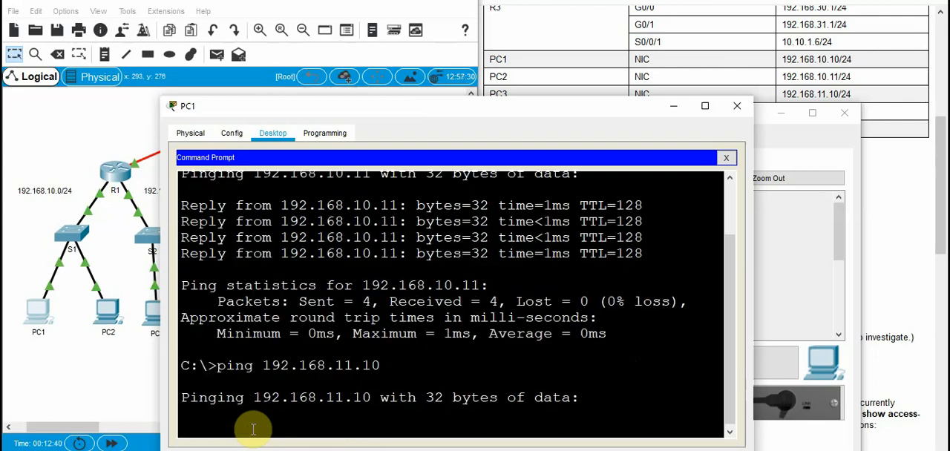
left_click_drag(382, 113, 388, 57)
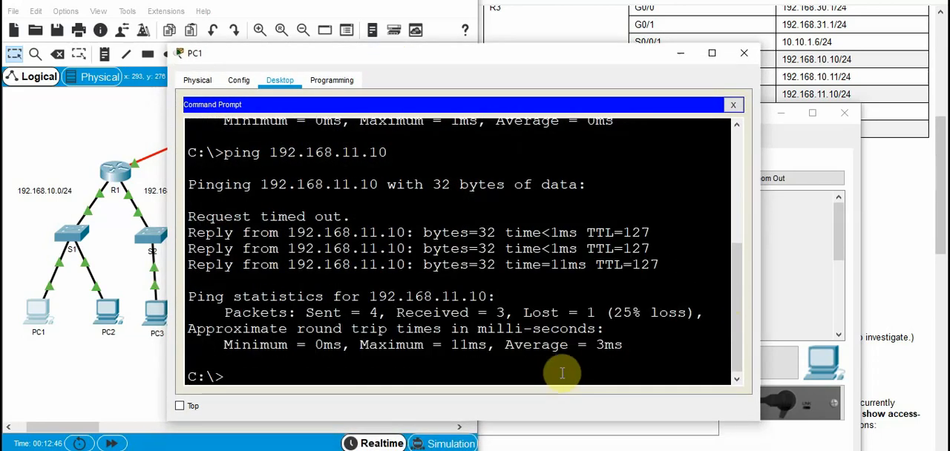
Highlight the first response line of the PC3 ping and repeat the ping to 192.168.11.10
left_click_drag(347, 216, 208, 217)
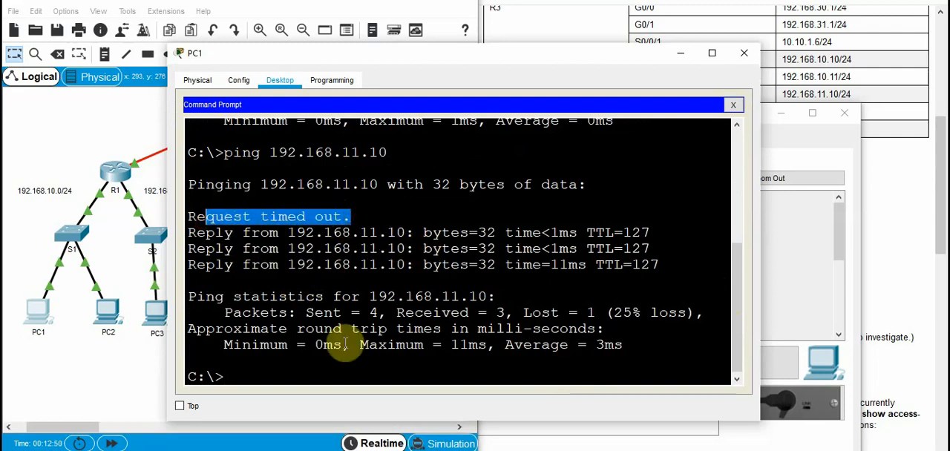
left_click(298, 369)
key("Up")
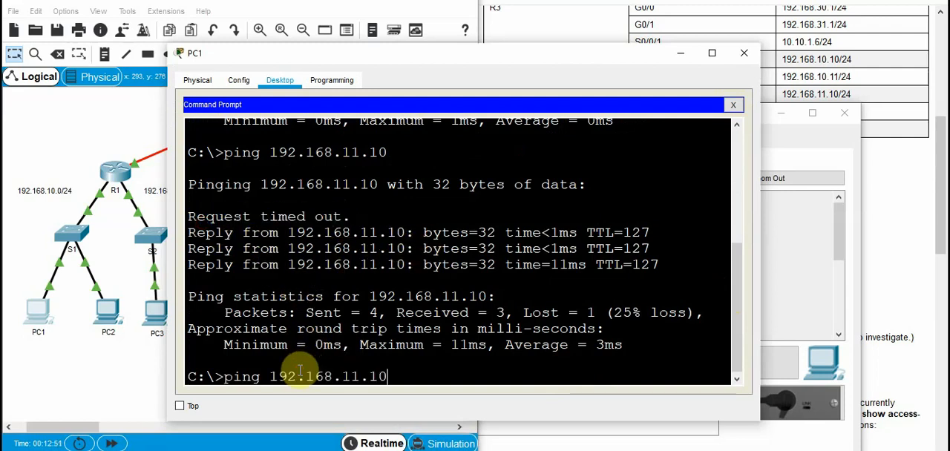
key("Return")
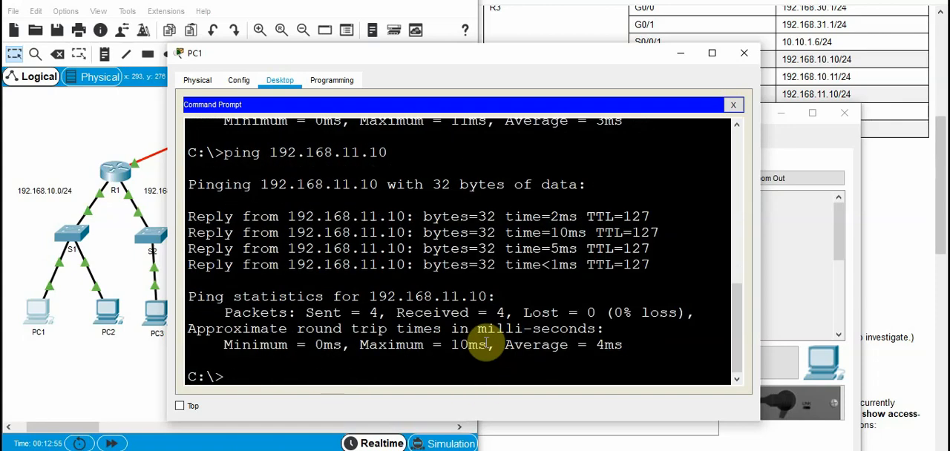
Following Step 2 of the instructions, ping PC4 at 192.168.30.12 from PC1 and examine the sent and received packet counts
left_click(878, 272)
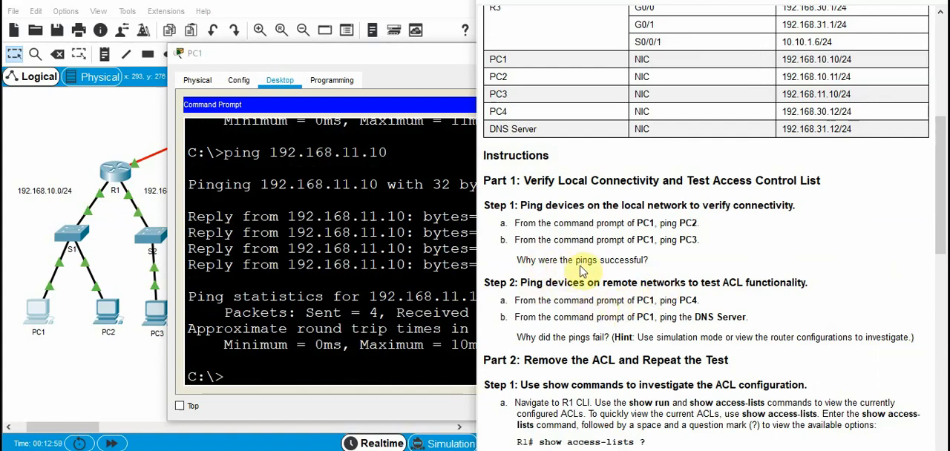
scroll(668, 258, "down", 1)
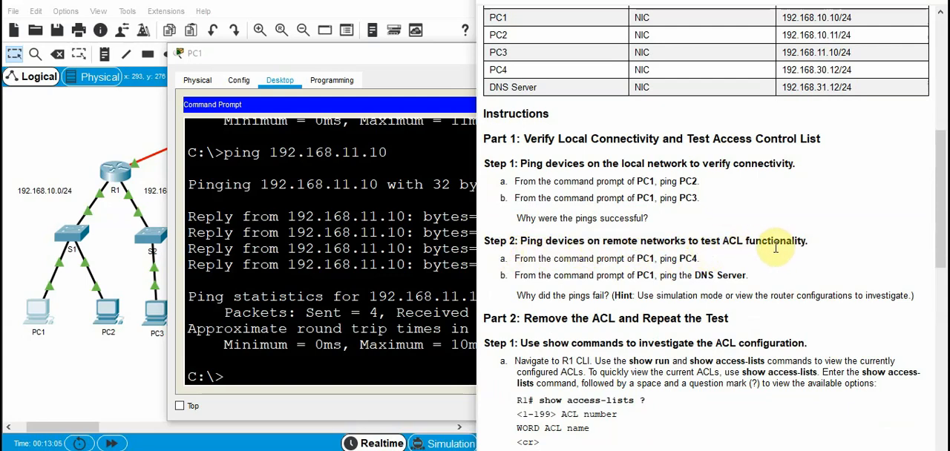
left_click(346, 53)
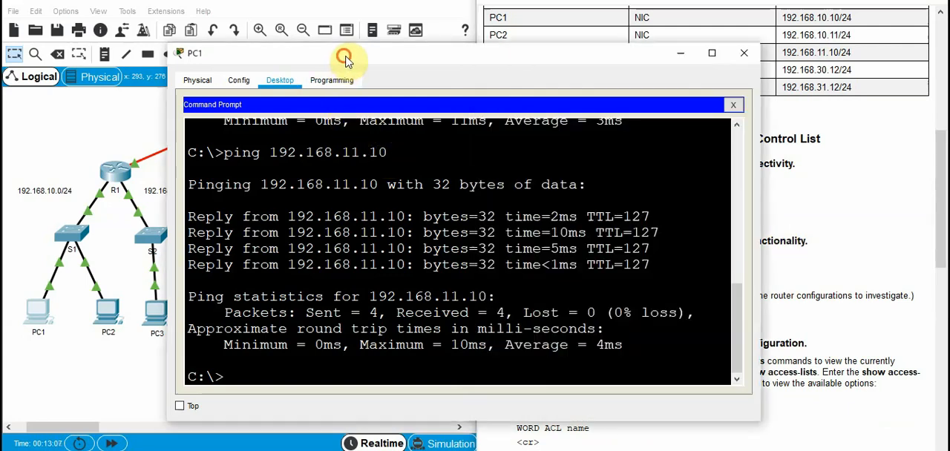
left_click_drag(346, 53, 646, 74)
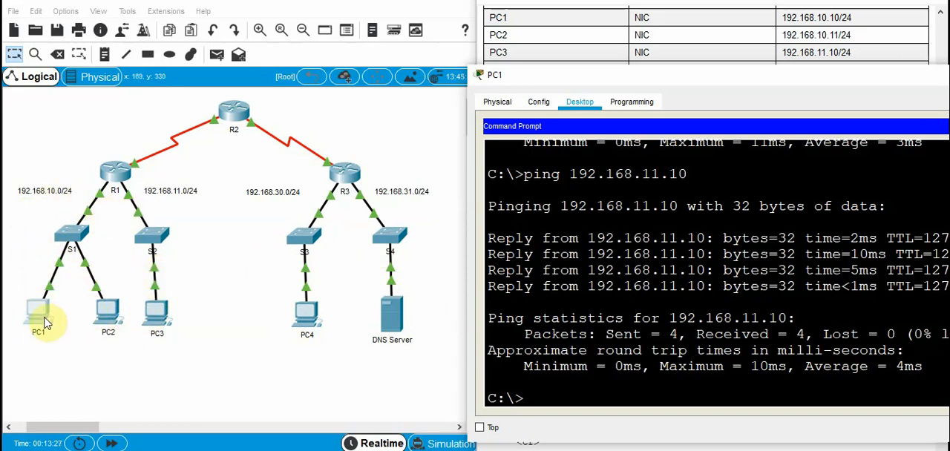
left_click_drag(573, 78, 419, 98)
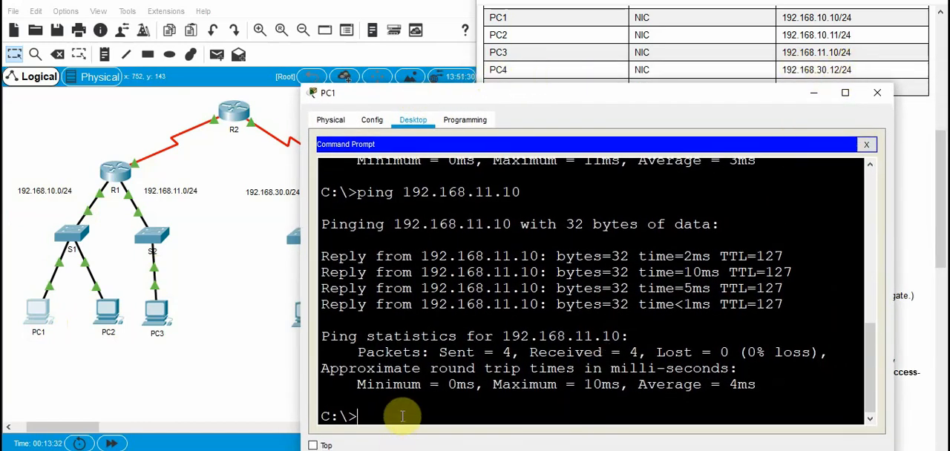
key("Up")
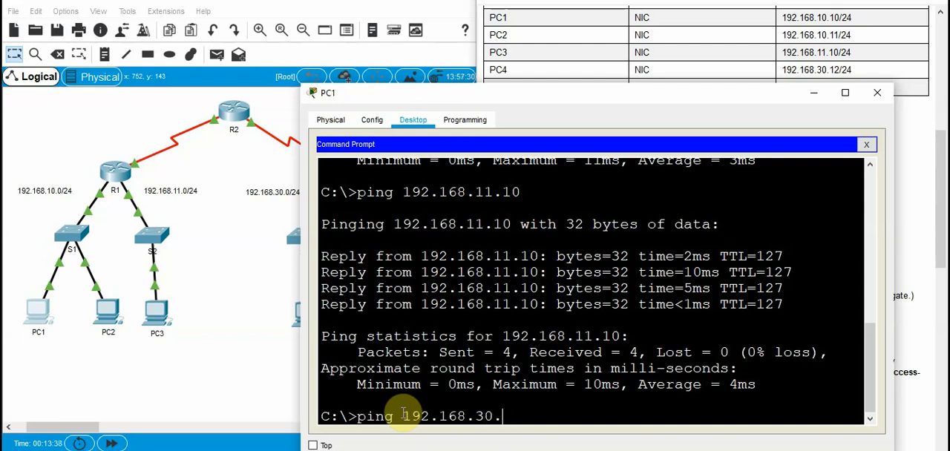
key("Return")
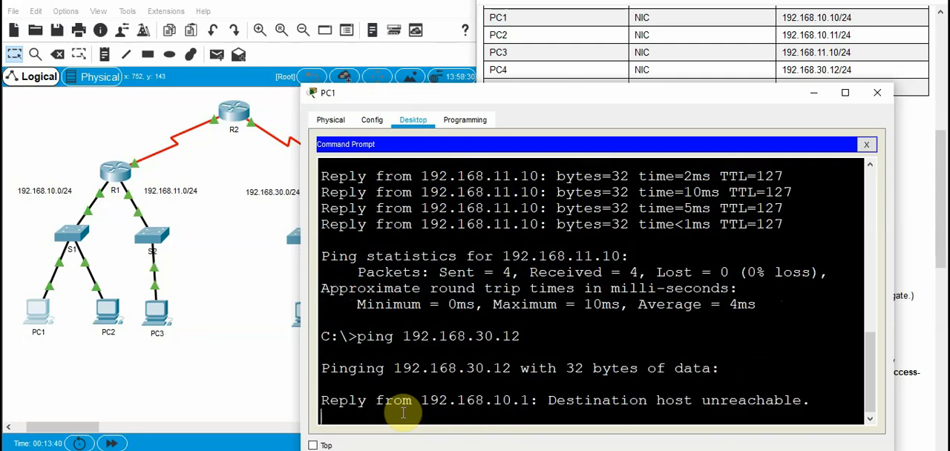
left_click_drag(596, 98, 529, 37)
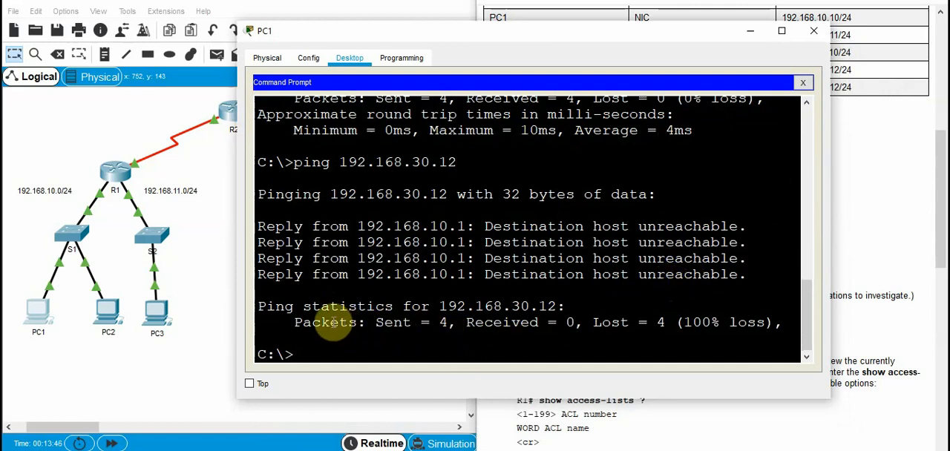
double_click(570, 324)
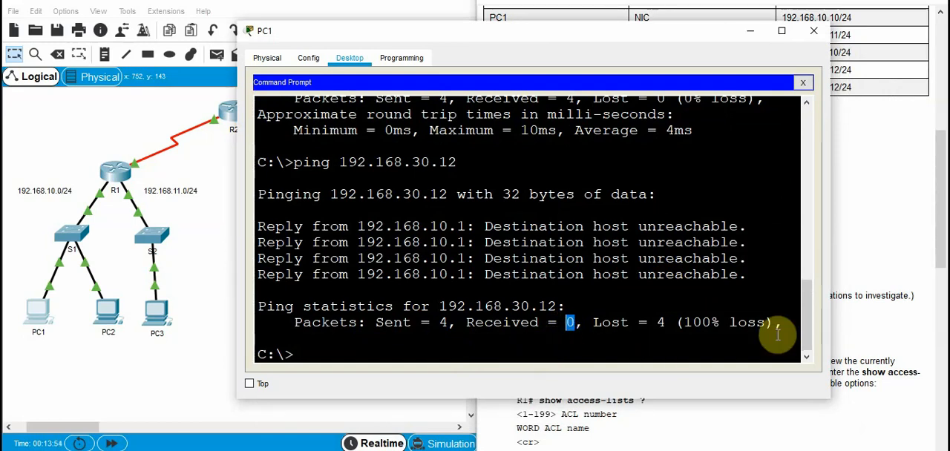
Following the hint in Step 2, switch to simulation mode and add a simple PDU from PC1 to PC4
left_click(872, 262)
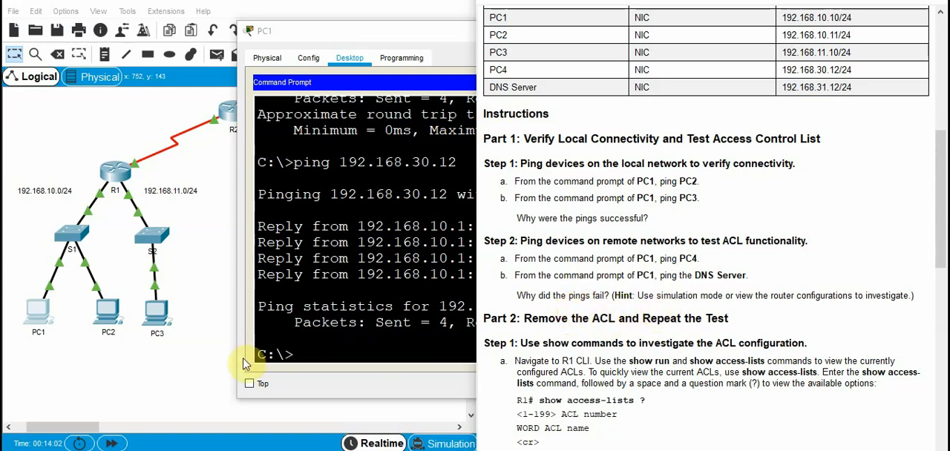
left_click(195, 347)
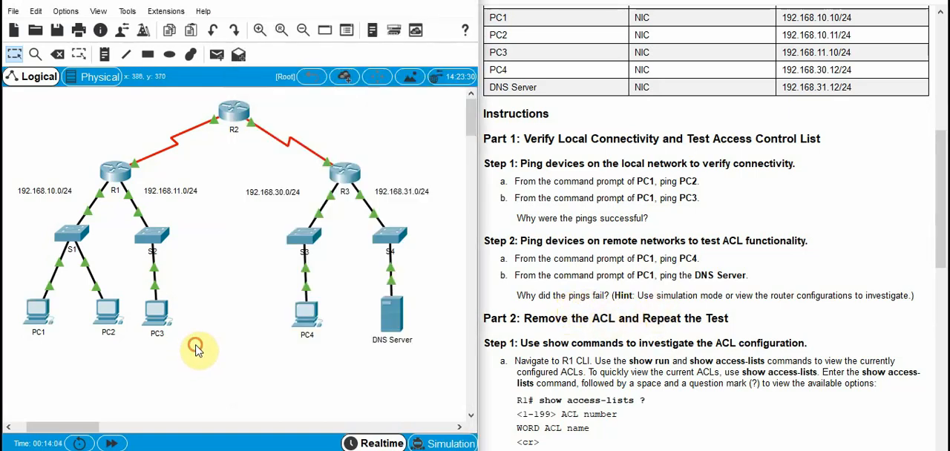
left_click(445, 442)
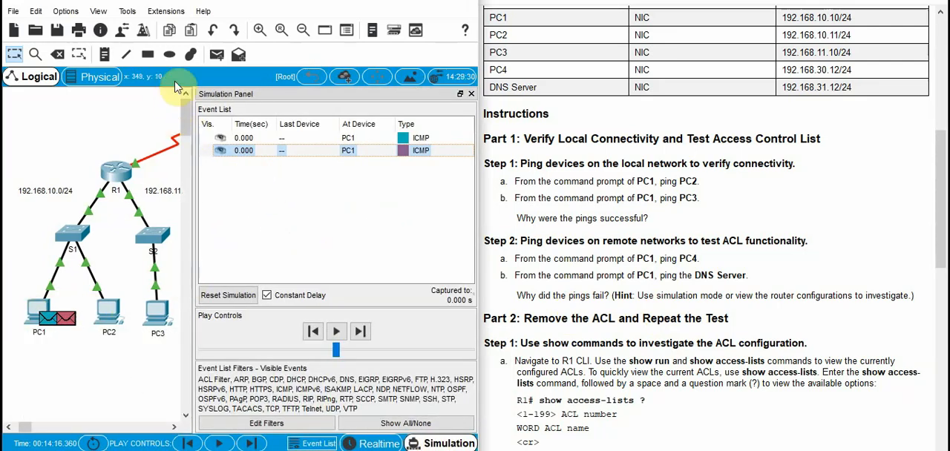
left_click(216, 55)
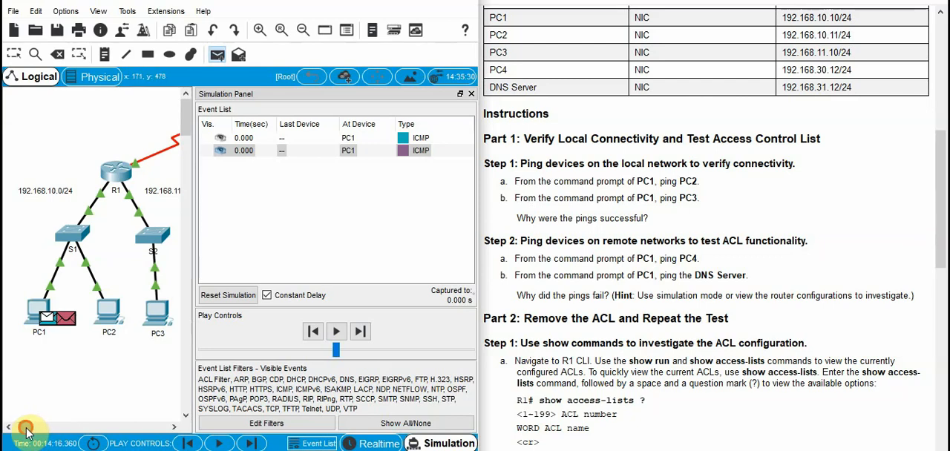
left_click_drag(25, 428, 35, 428)
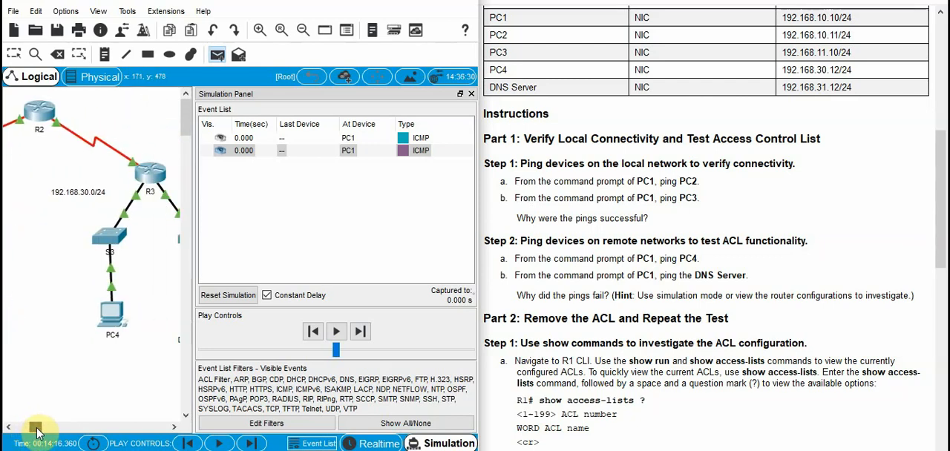
left_click(112, 315)
mouse_move(34, 430)
left_mouse_down()
mouse_move(9, 431)
mouse_move(26, 430)
left_mouse_up()
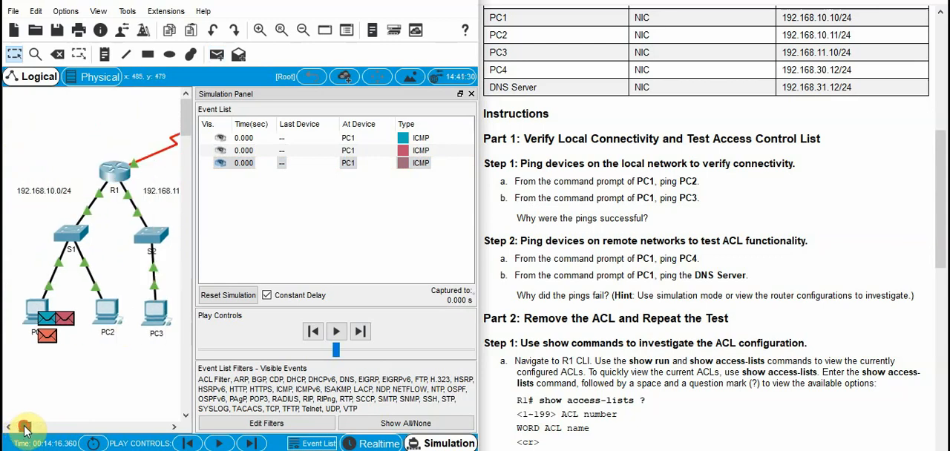
Play the simulation to trace the ICMP packets from PC1 through S1 to R1, and return to realtime mode
left_click(338, 332)
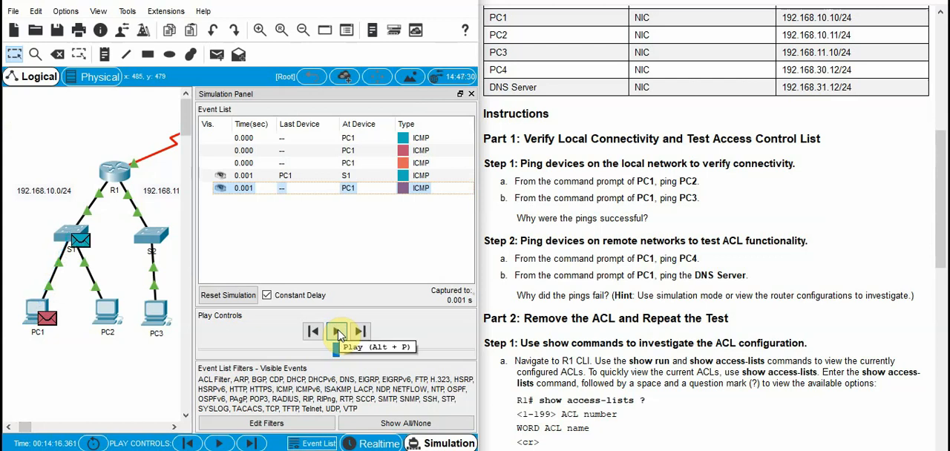
left_click(338, 332)
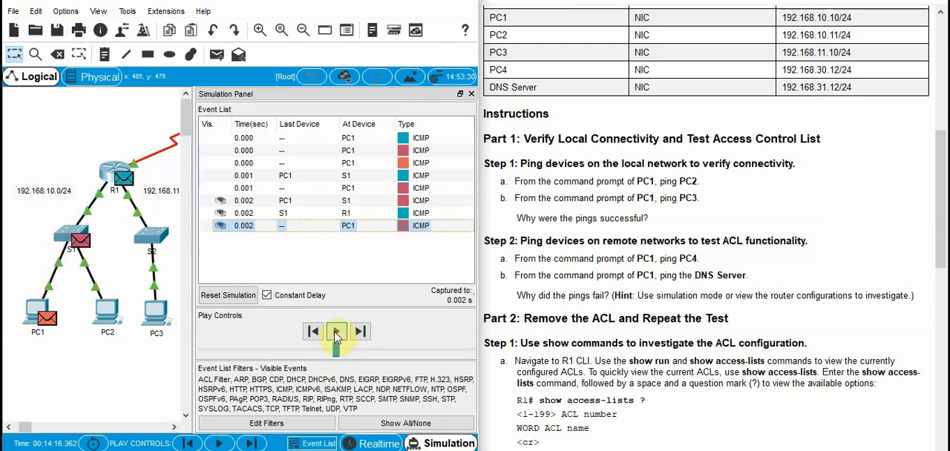
left_click(338, 332)
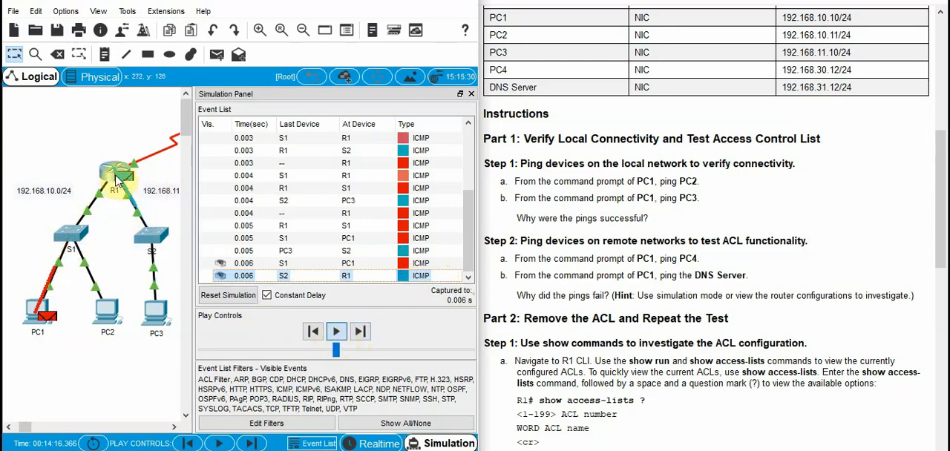
left_click(382, 443)
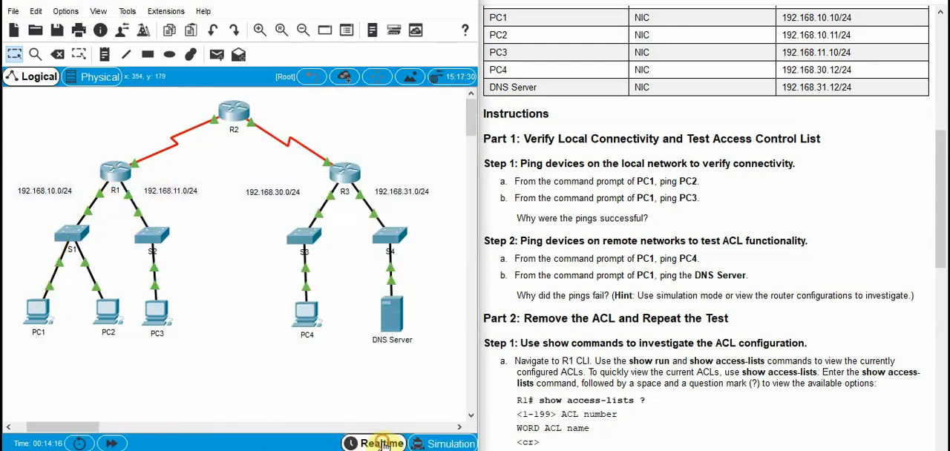
Read Part 2, Step 1 of the instructions, open R1's command line and enter privileged EXEC mode
scroll(667, 340, "down", 4)
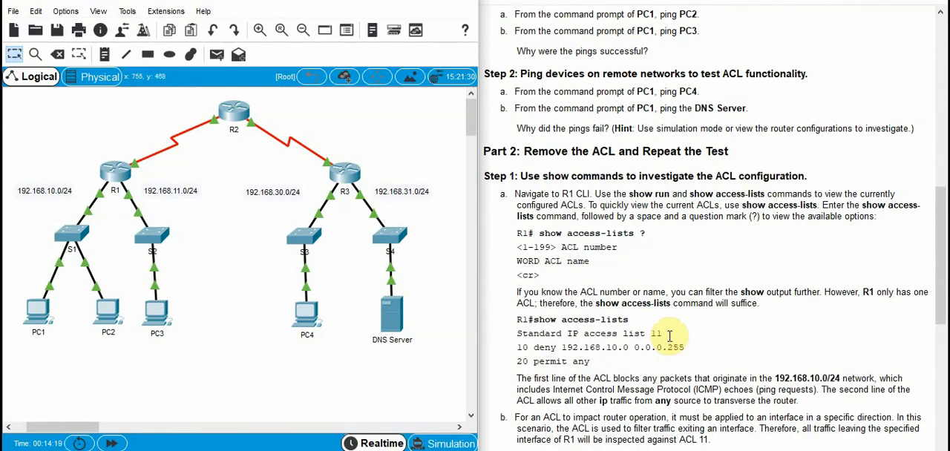
scroll(669, 335, "down", 1)
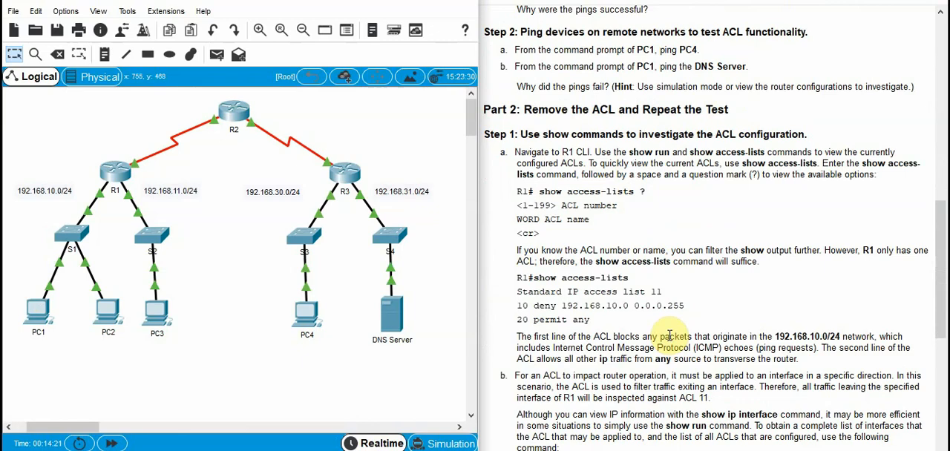
scroll(669, 335, "down", 1)
scroll(670, 335, "up", 1)
left_click(119, 174)
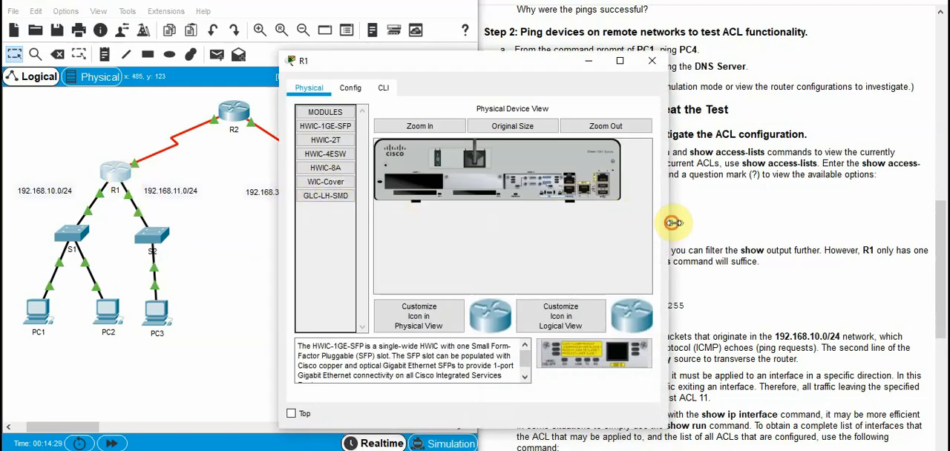
left_click_drag(657, 220, 863, 217)
left_click(382, 87)
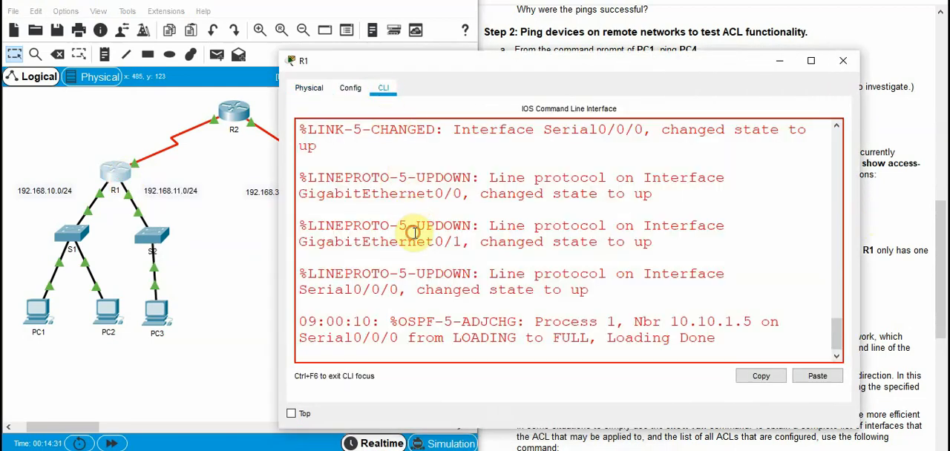
key("Return")
key("Return")
key("Return")
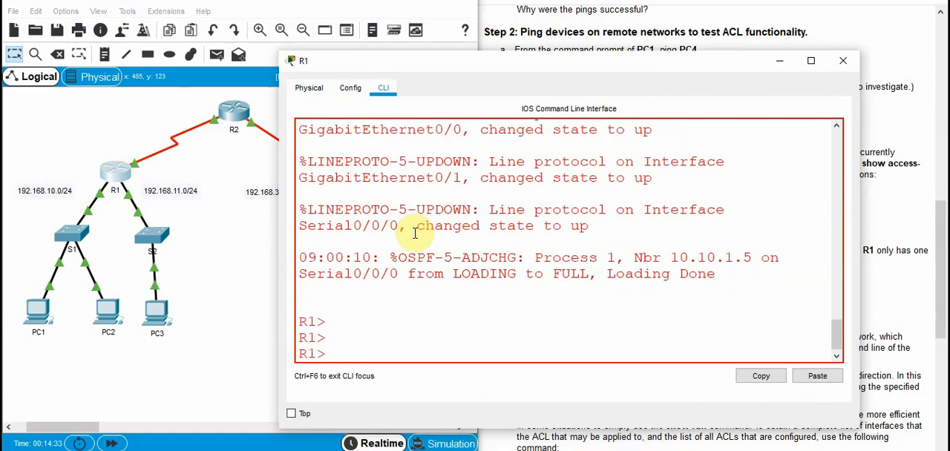
type("en")
key("Return")
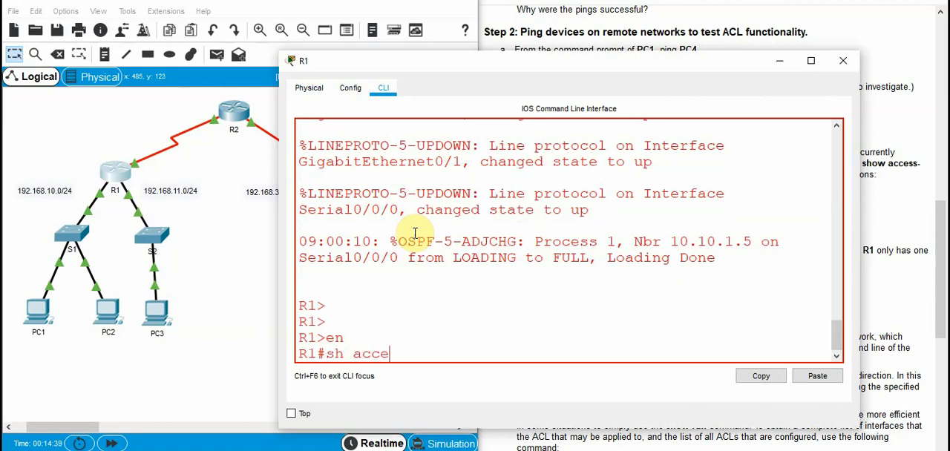
Show the access lists configured on R1 with the show access-lists command
type("sh acce")
key("Tab")
key("Return")
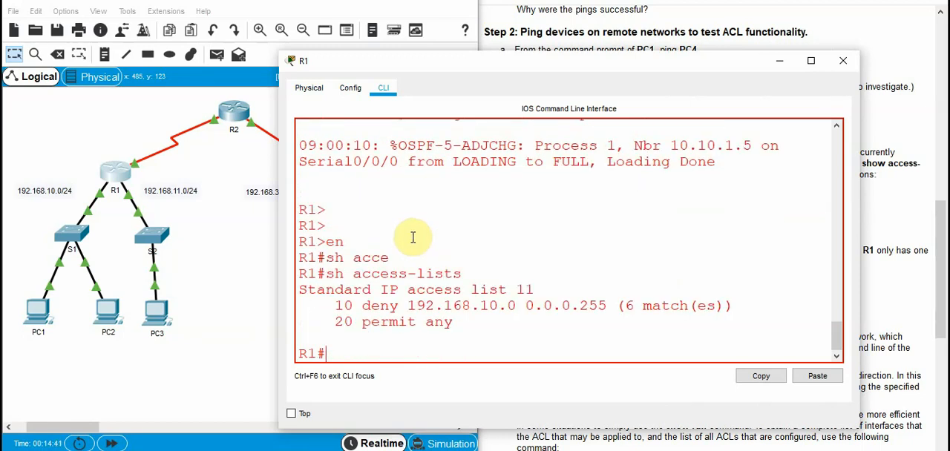
Examine R1's access list output, highlighting list number 11, the denied network 192.168.10.0 and the permit any entry
left_click_drag(570, 61, 396, 75)
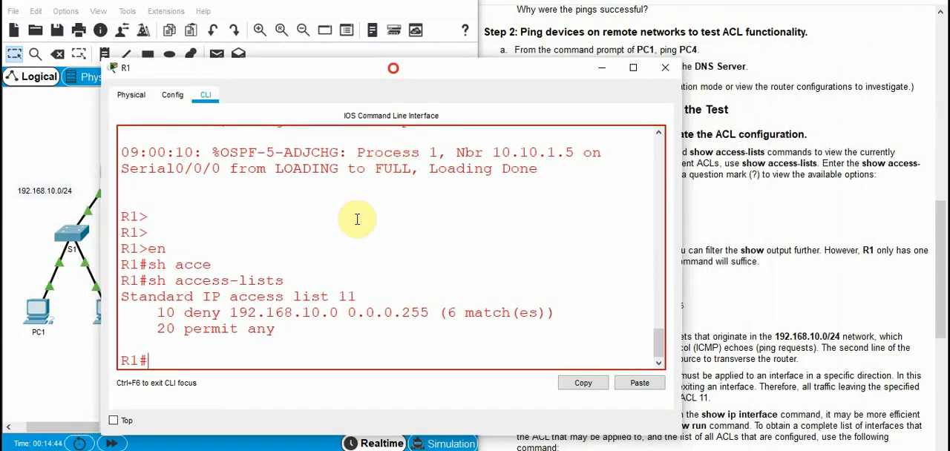
double_click(348, 297)
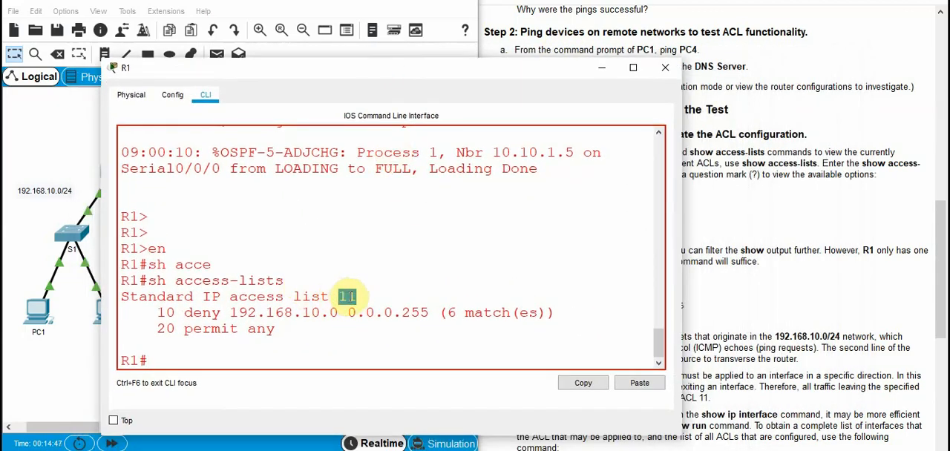
left_click_drag(403, 69, 610, 38)
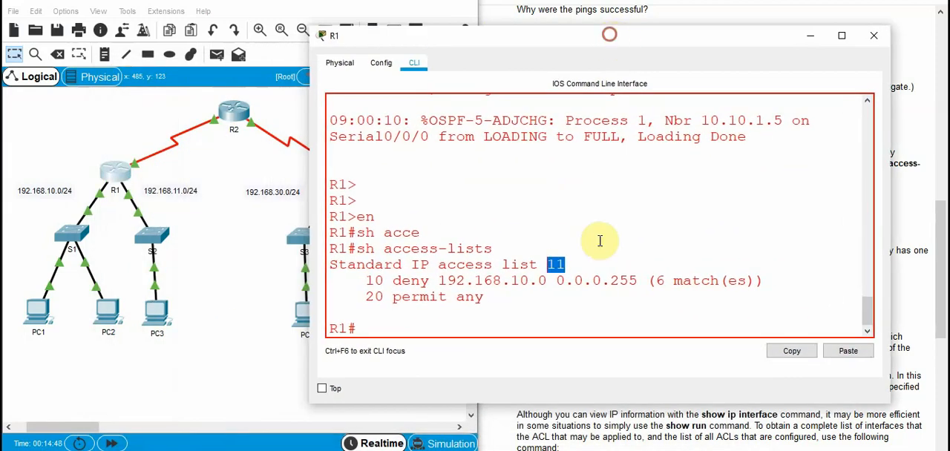
left_click(564, 264)
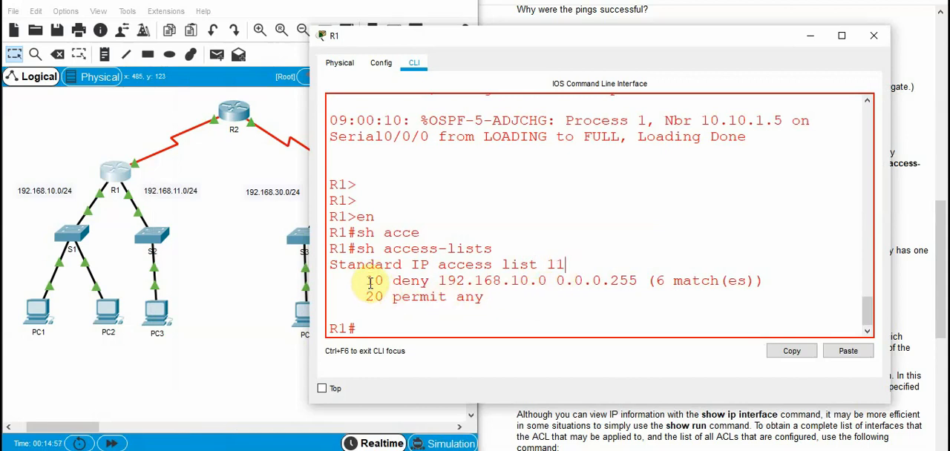
left_click_drag(391, 281, 542, 285)
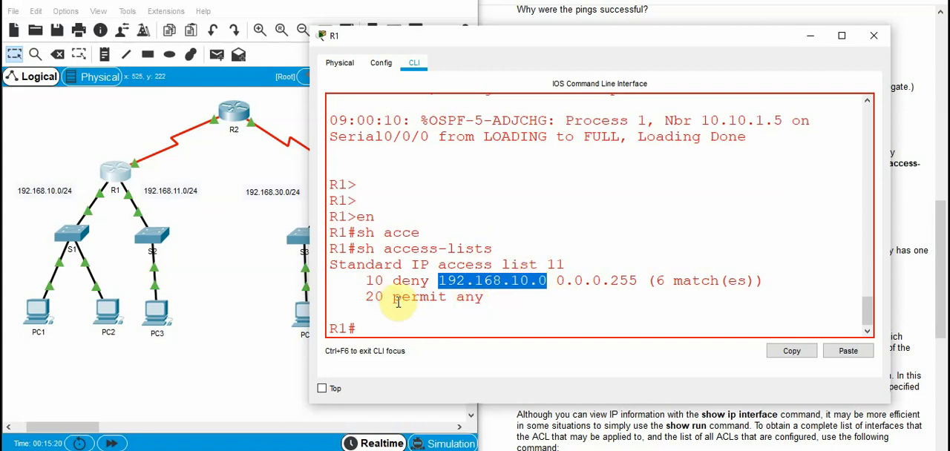
left_click_drag(391, 298, 485, 299)
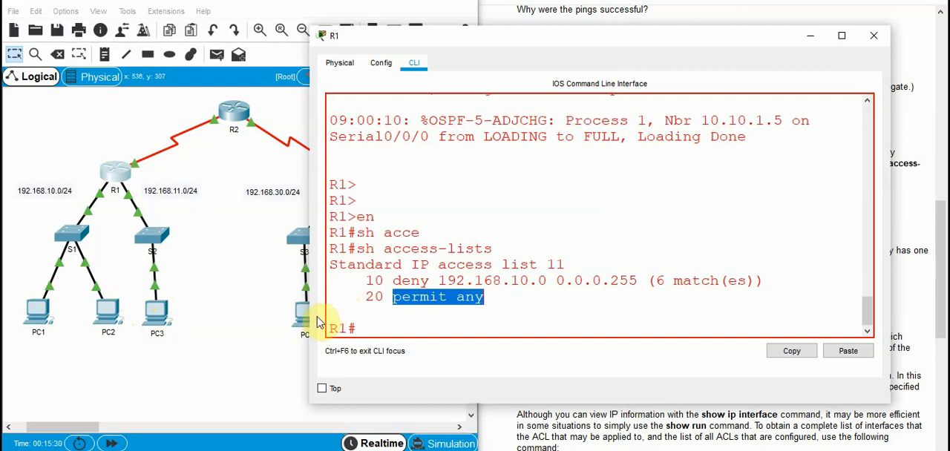
Open PC3's command prompt and ping PC4 at 192.168.30.12
left_click(156, 318)
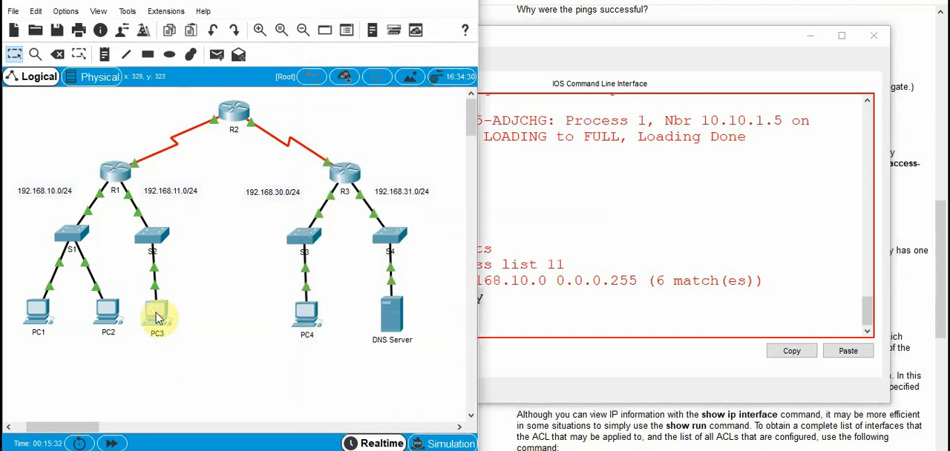
left_click(156, 317)
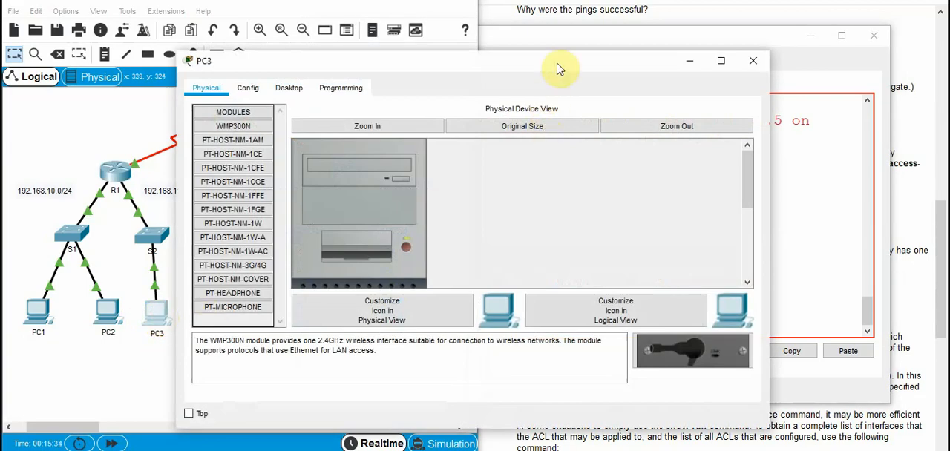
left_click_drag(560, 68, 623, 111)
left_click(810, 35)
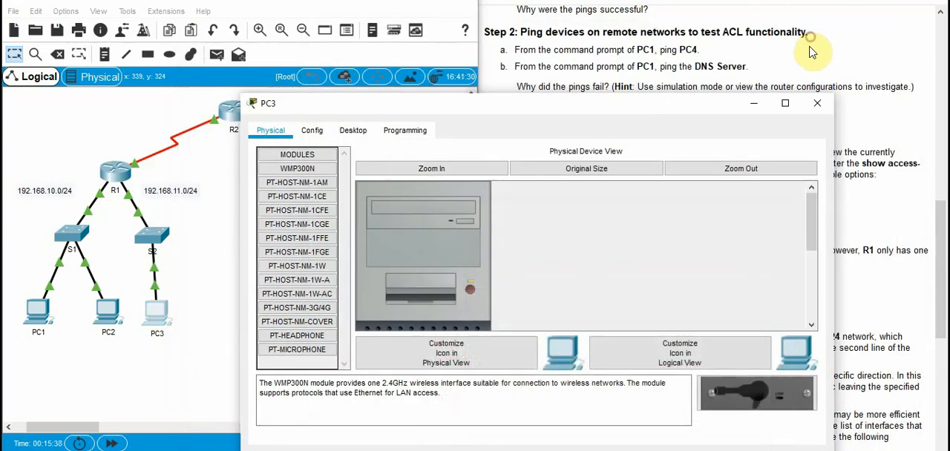
left_click(756, 104)
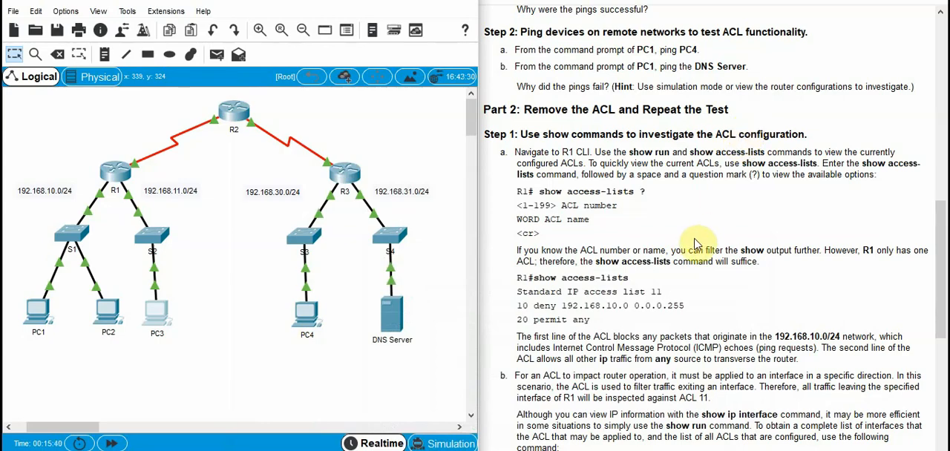
scroll(695, 243, "up", 5)
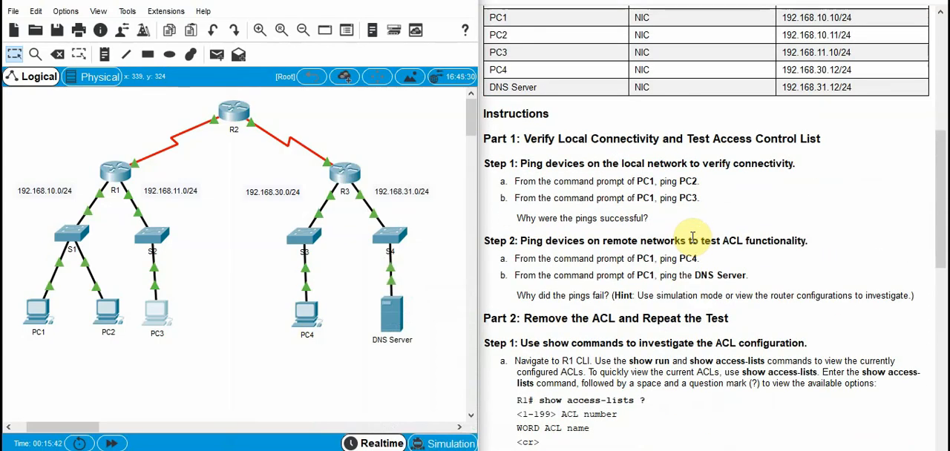
left_click(157, 317)
left_click(352, 130)
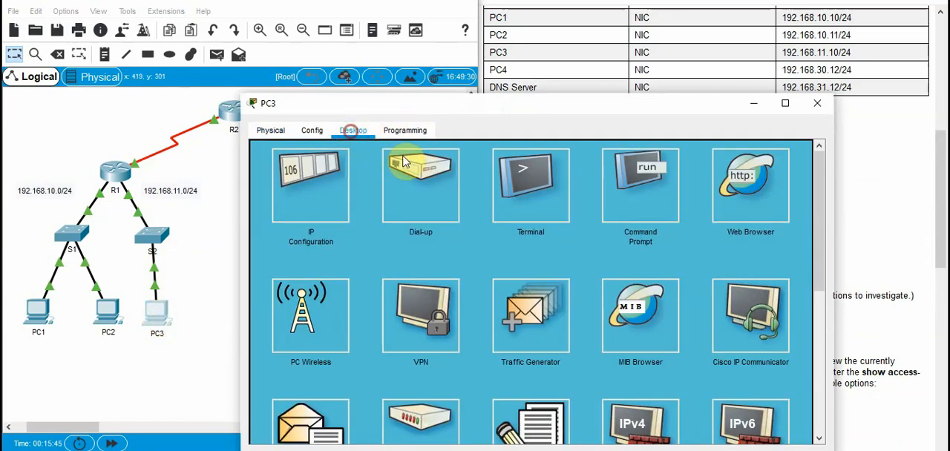
left_click(631, 189)
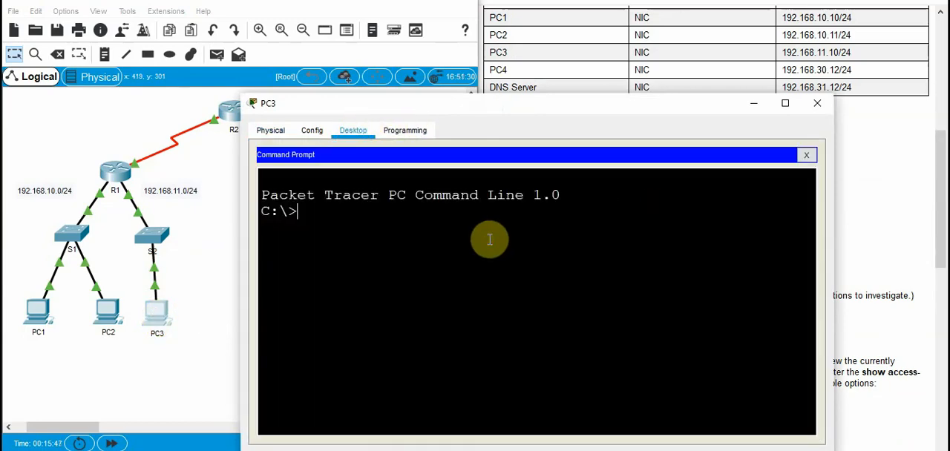
type("ping 192.168.30.12")
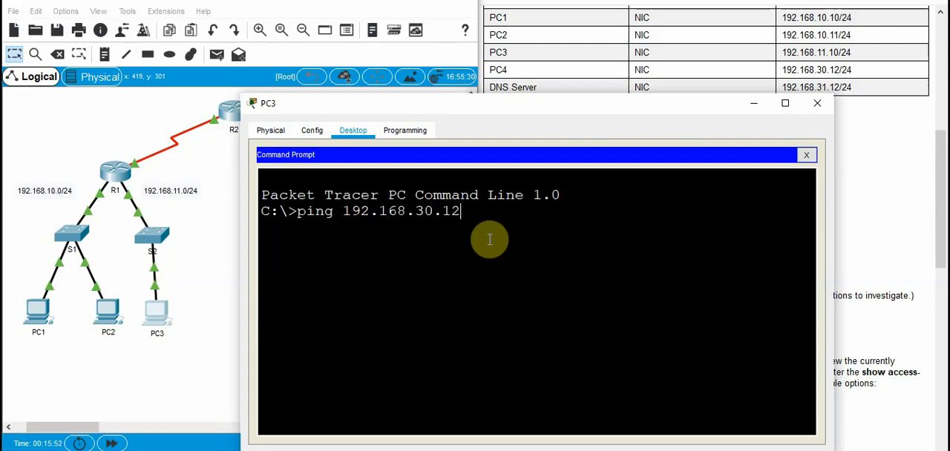
key("Return")
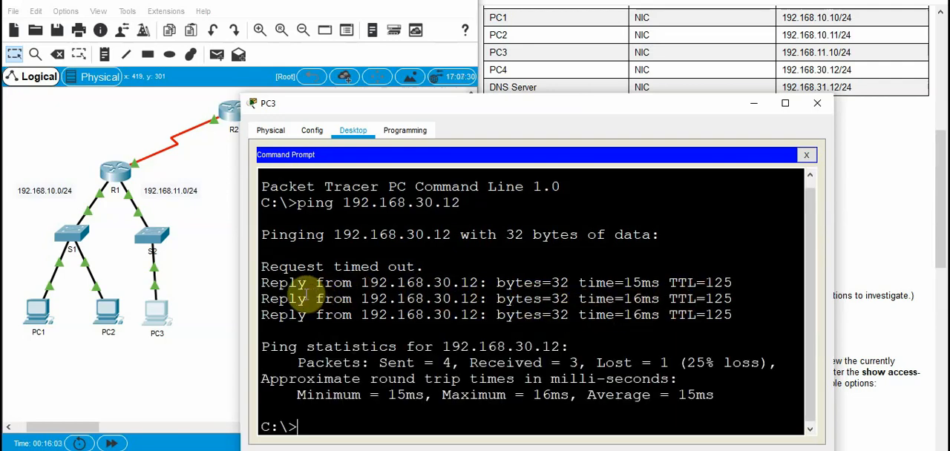
Show R1's access lists again and highlight the match counts of the permit any and deny 192.168.10.0 entries
left_click(115, 171)
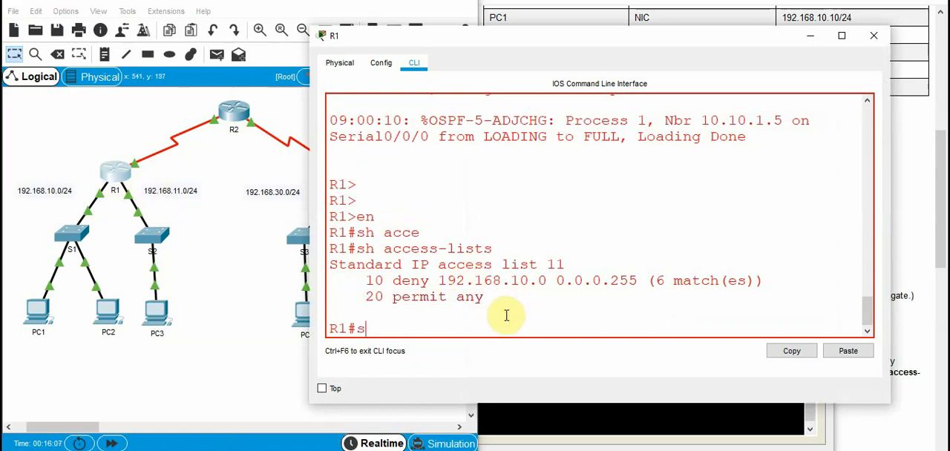
key("Tab")
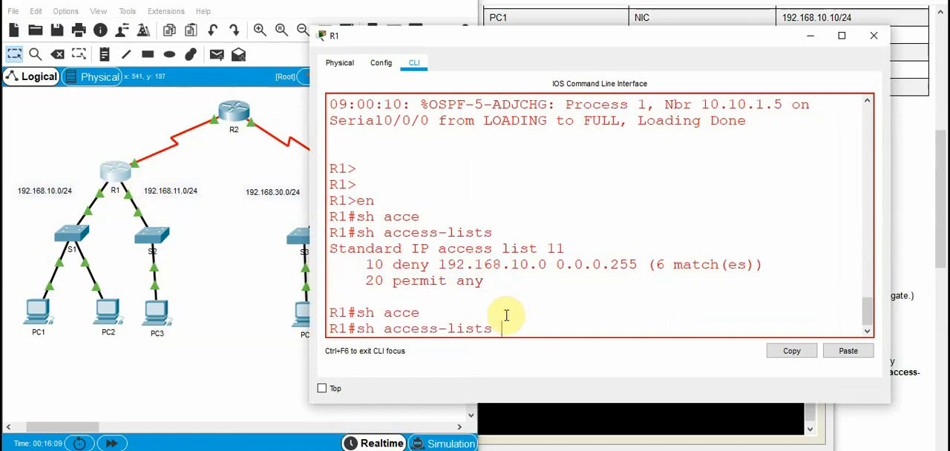
key("Return")
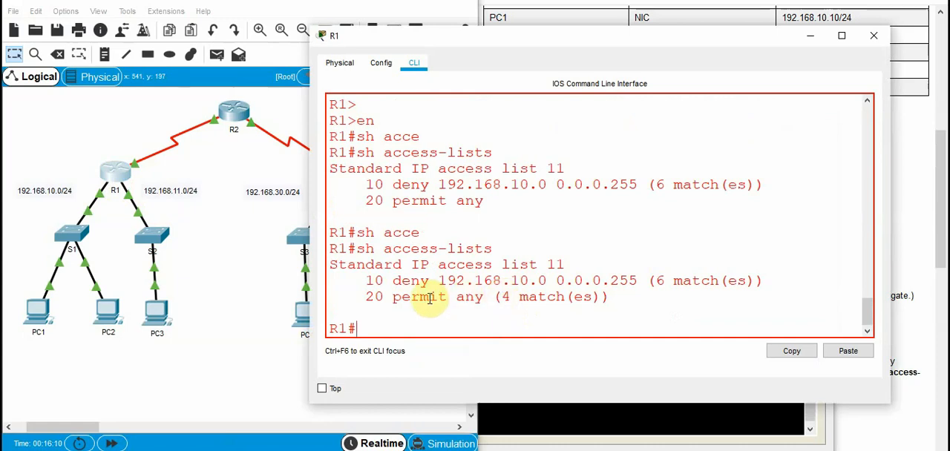
left_click_drag(502, 297, 601, 297)
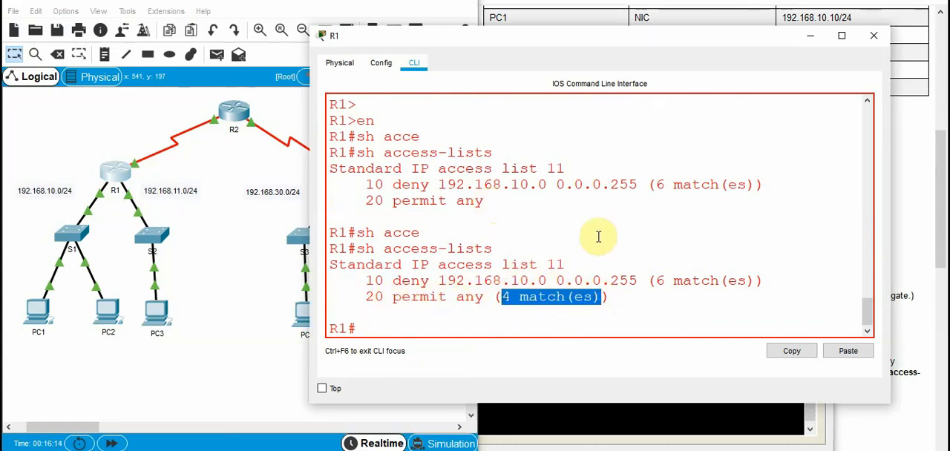
left_click_drag(653, 281, 779, 282)
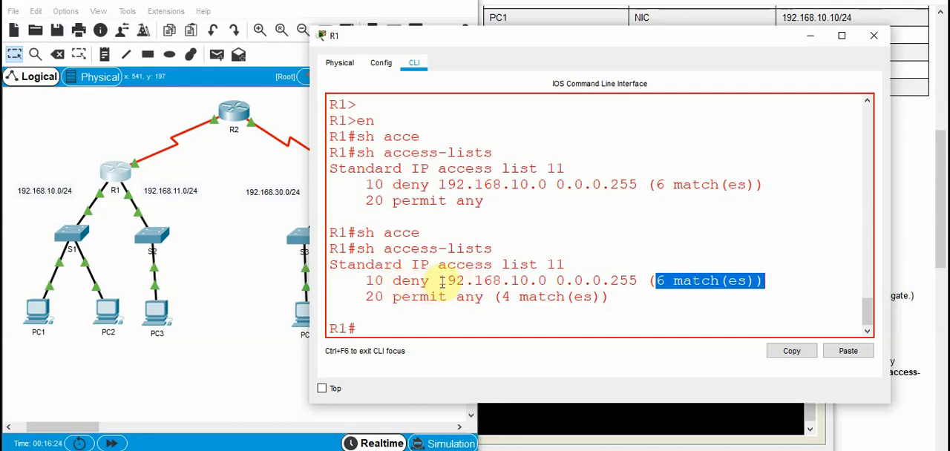
Read Part 2, Step 1a and 1b of the instructions about the ACL entries and applying an ACL to an interface
left_click(904, 432)
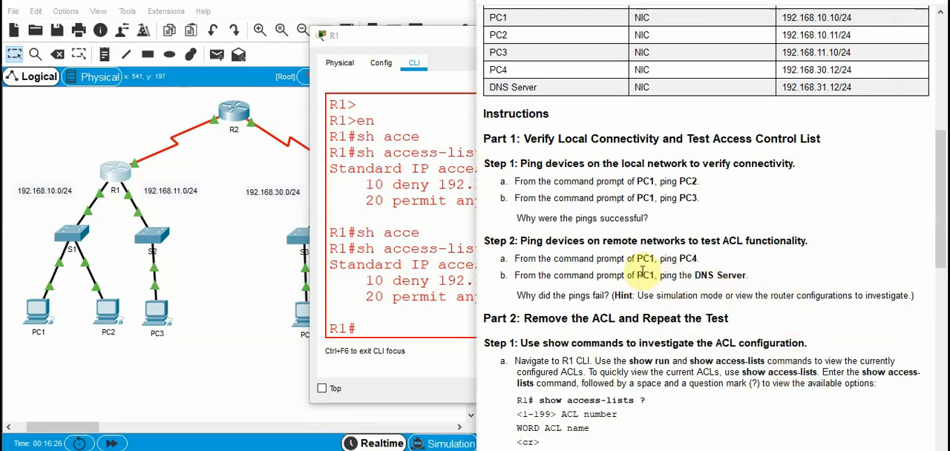
scroll(582, 334, "down", 3)
scroll(583, 332, "down", 4)
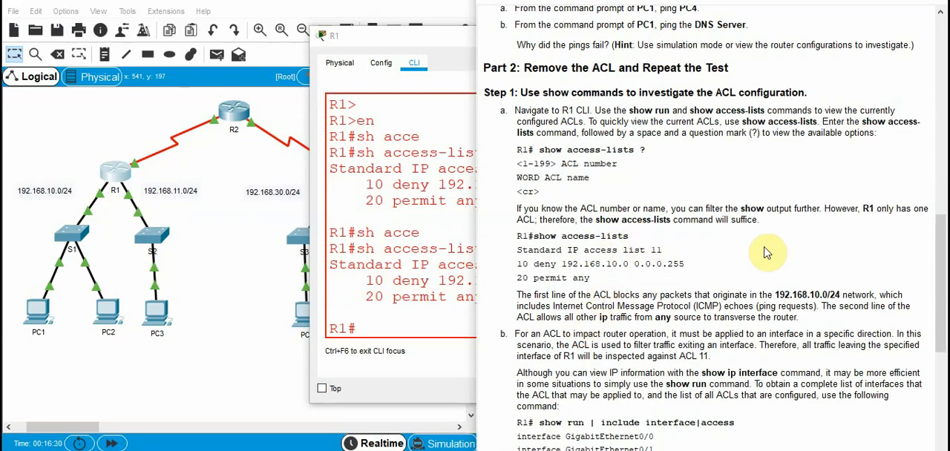
scroll(672, 279, "down", 1)
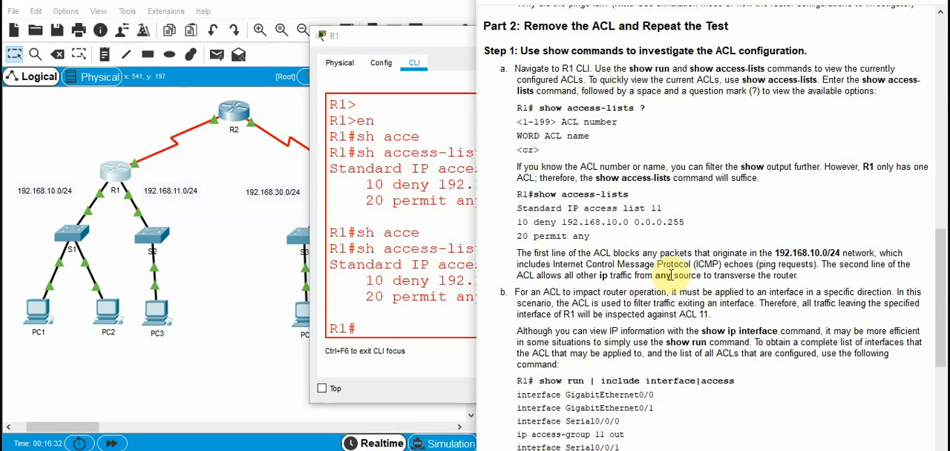
scroll(673, 276, "down", 1)
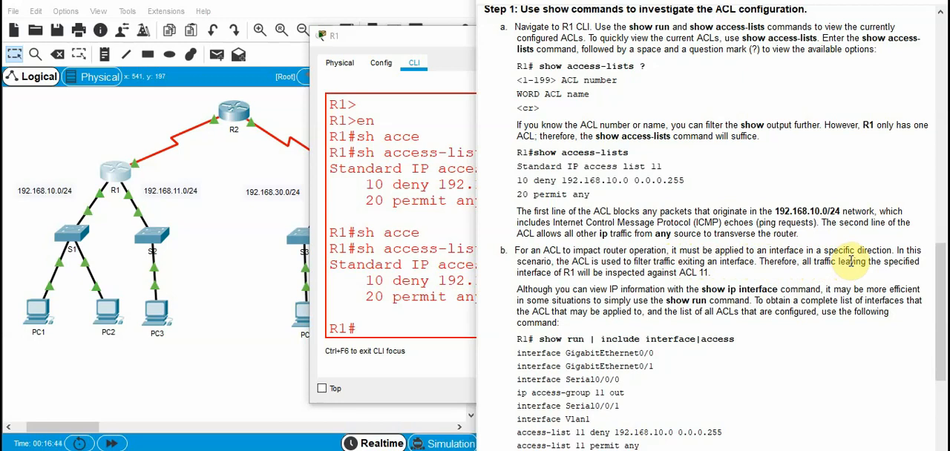
Display R1's running configuration and highlight the Serial0/0/0 section with its ip access-group 11 out line
left_click(397, 320)
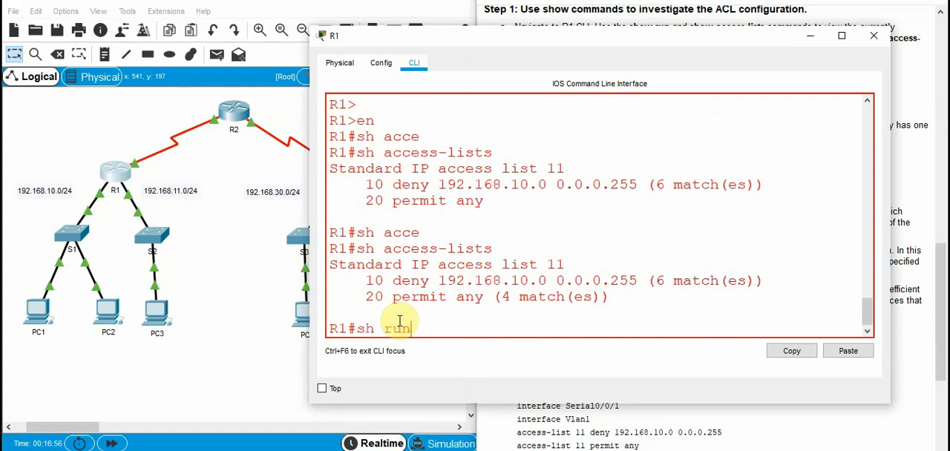
key("Return")
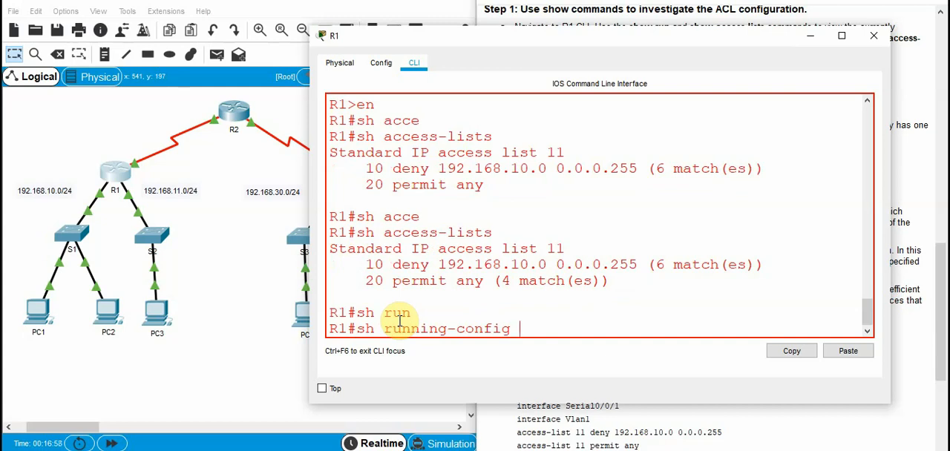
key("Return")
key("space")
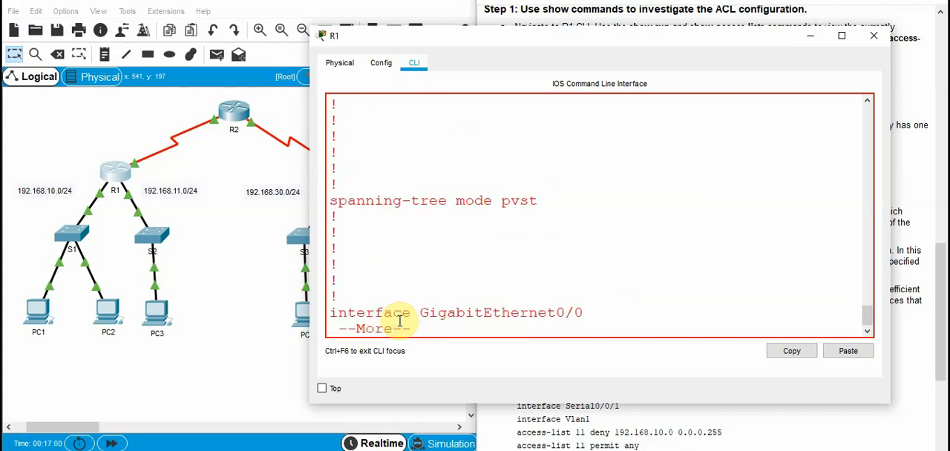
key("space")
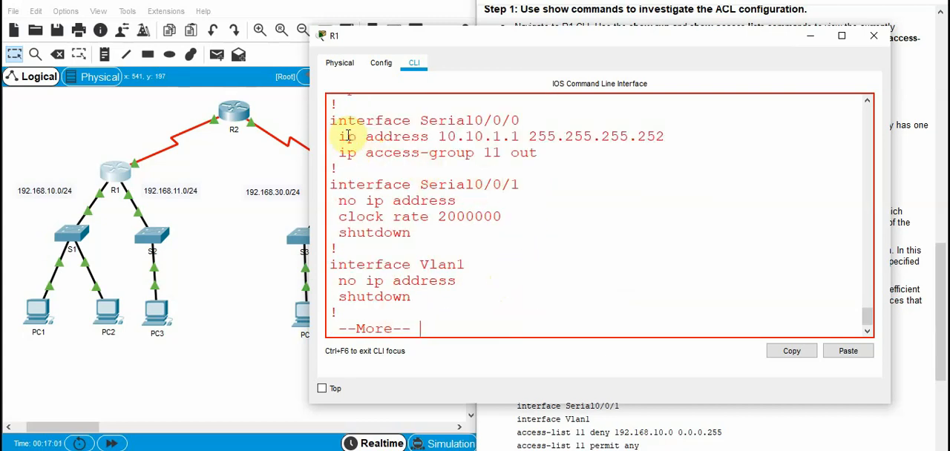
left_click_drag(330, 118, 636, 153)
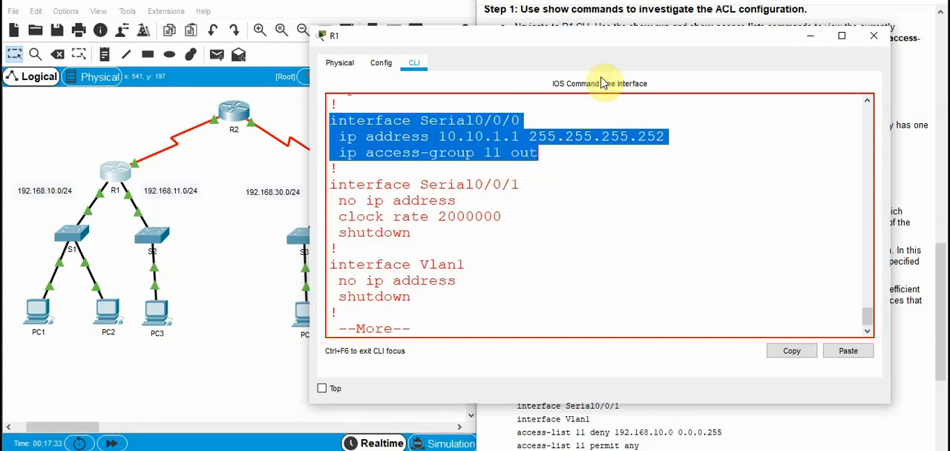
Minimize R1's window and examine the show run | include interface|access command in the instructions, highlighting its interface|access filter
left_click_drag(727, 45, 630, 53)
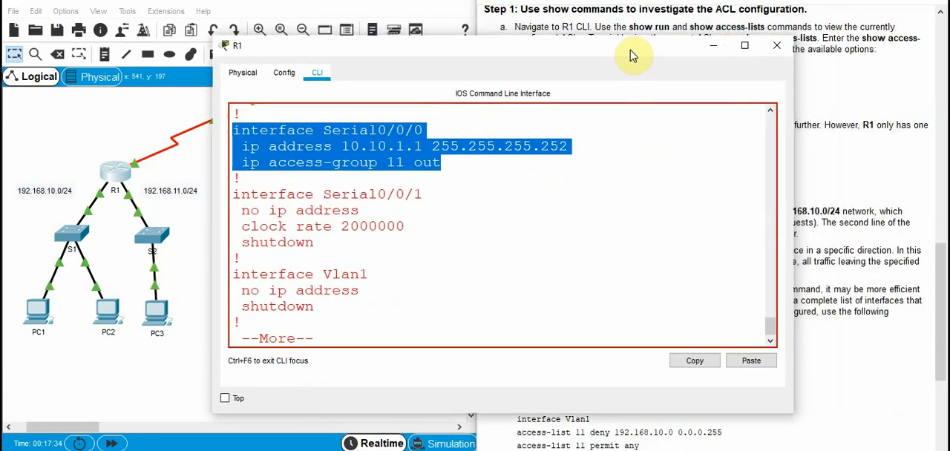
left_click(714, 47)
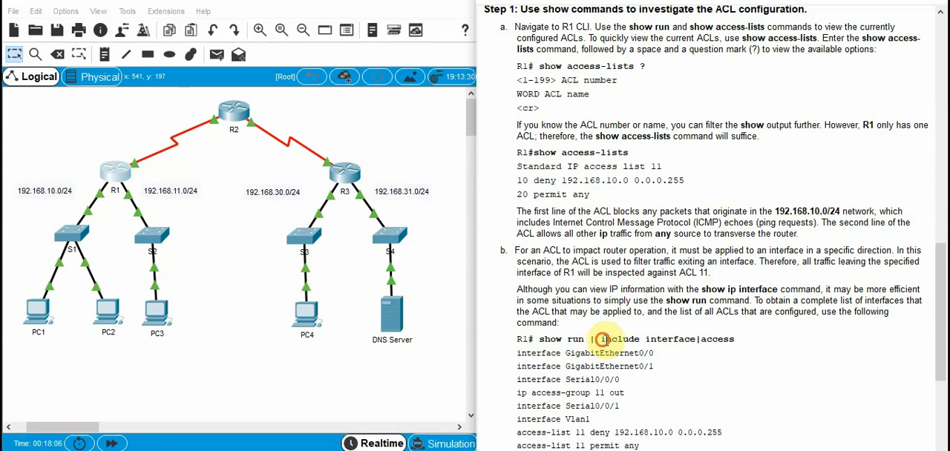
mouse_move(602, 339)
left_mouse_down()
mouse_move(638, 339)
mouse_move(607, 339)
left_mouse_up()
left_click(683, 341)
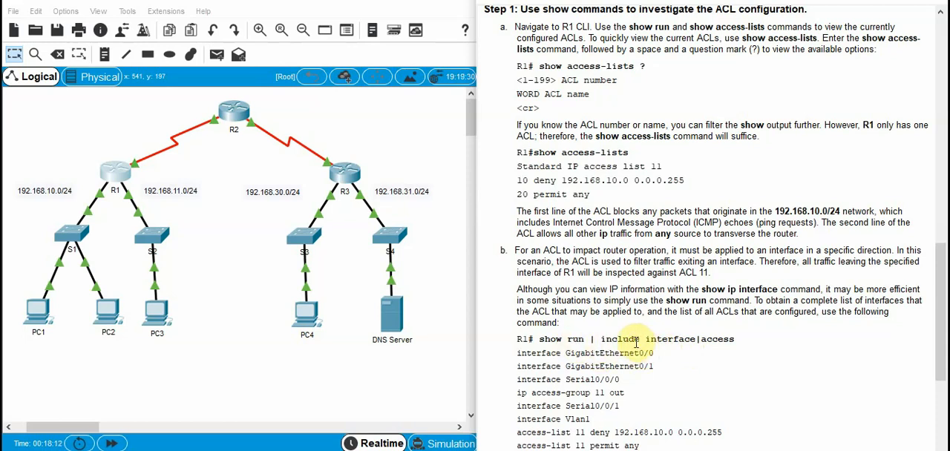
left_click_drag(645, 339, 737, 339)
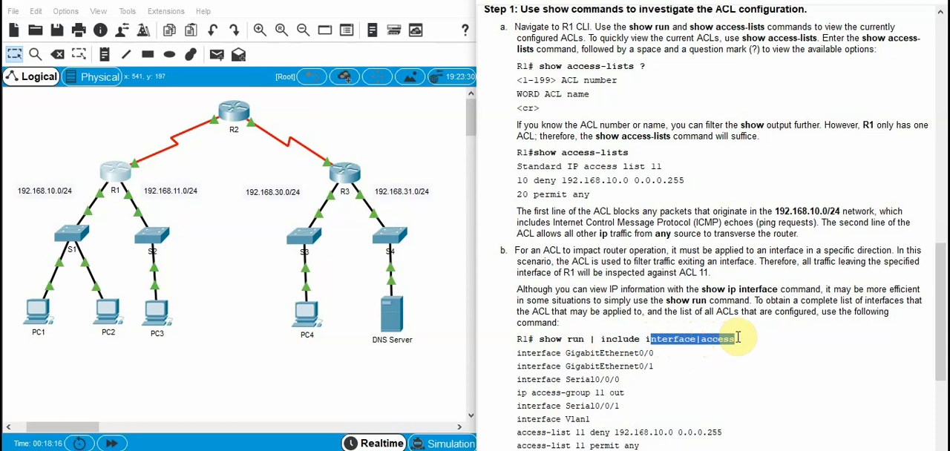
left_click(678, 359)
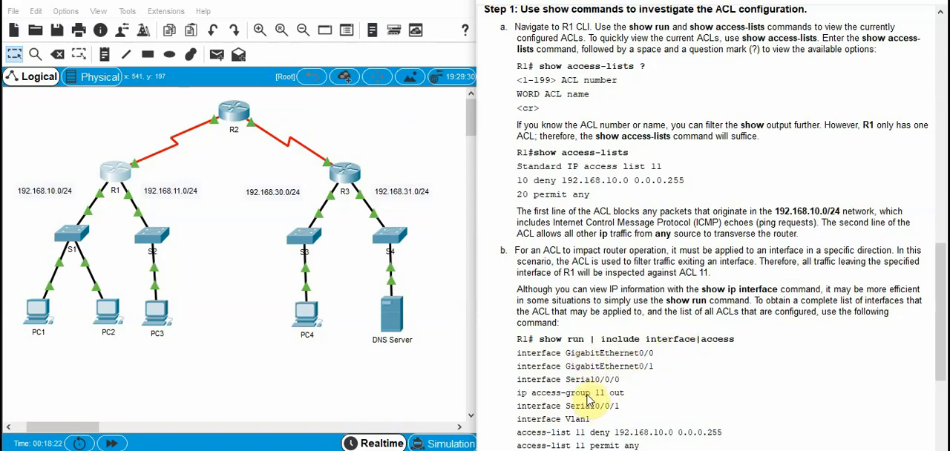
Reopen R1's command line and page through the rest of the running configuration to return to the prompt
left_click(116, 181)
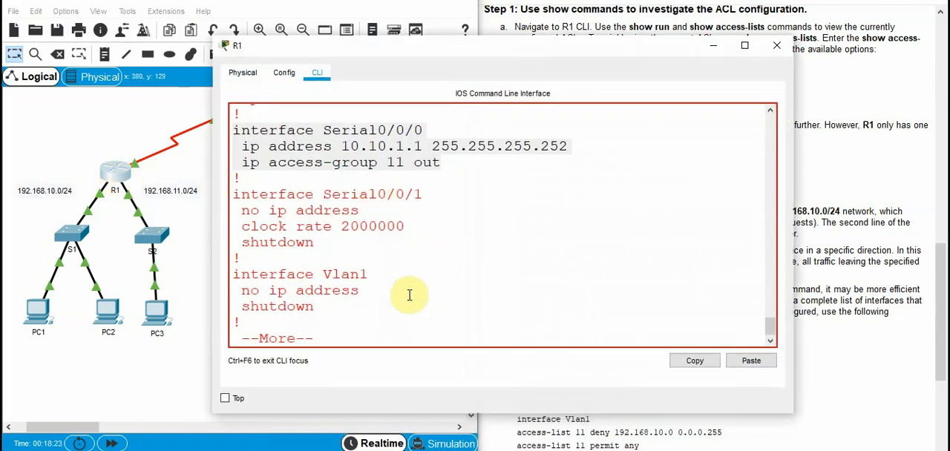
key("Return")
key("Return")
key("Return")
key("Return")
key("space")
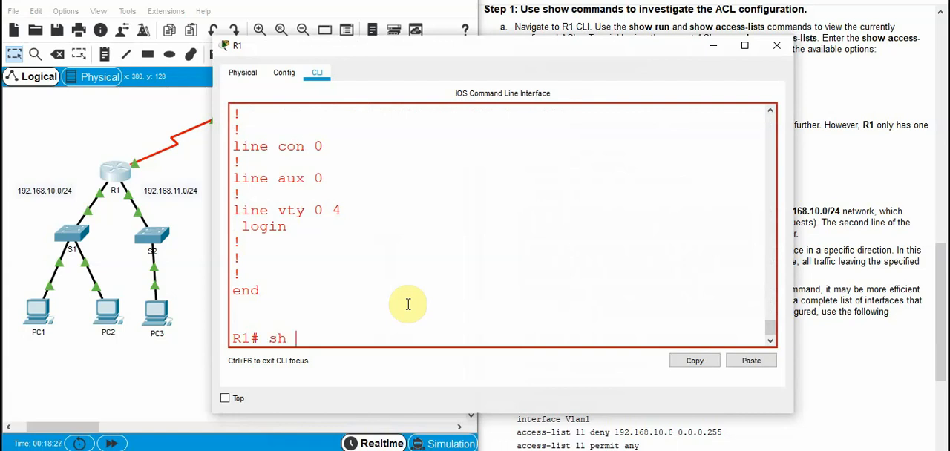
List the available options of show running-config on R1 and add the pipe output modifier to the command
type("sh r")
key("Tab")
type("?")
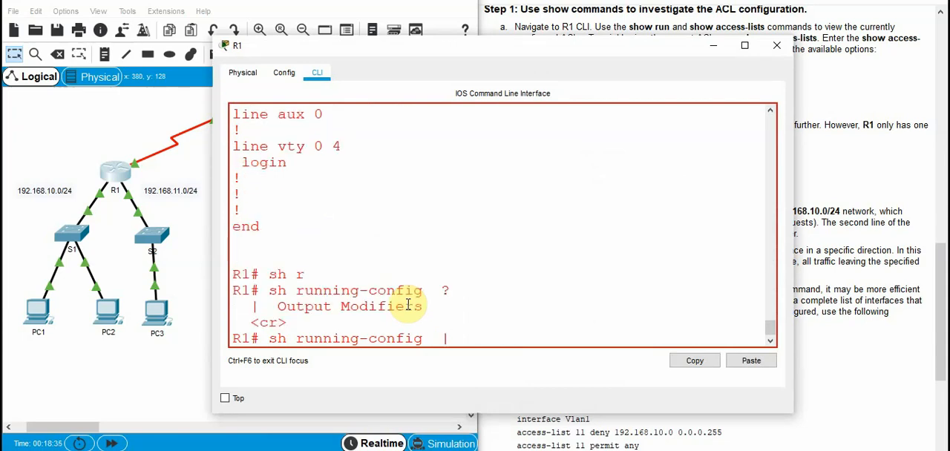
type("|")
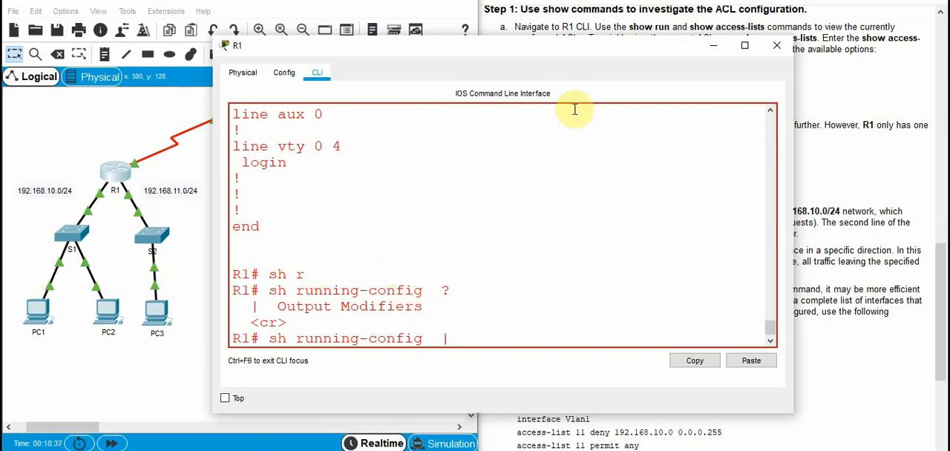
Minimize R1's window, bring back the topology and PT Activity instructions windows, and reopen R1's command line
mouse_move(458, 118)
left_mouse_down()
mouse_move(384, 107)
mouse_move(455, 108)
left_mouse_up()
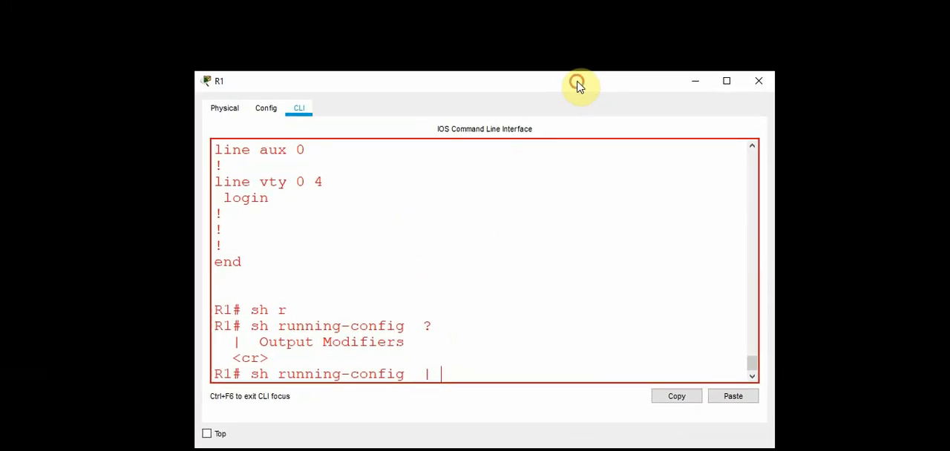
left_click(700, 88)
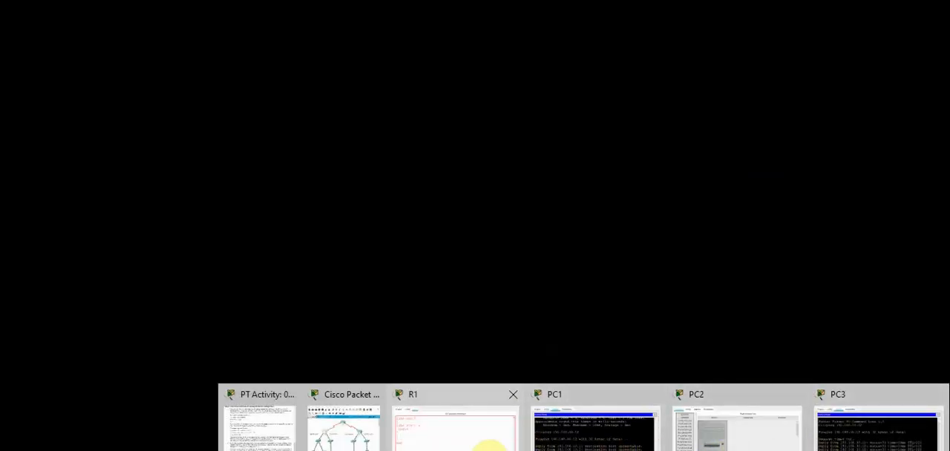
left_click(341, 448)
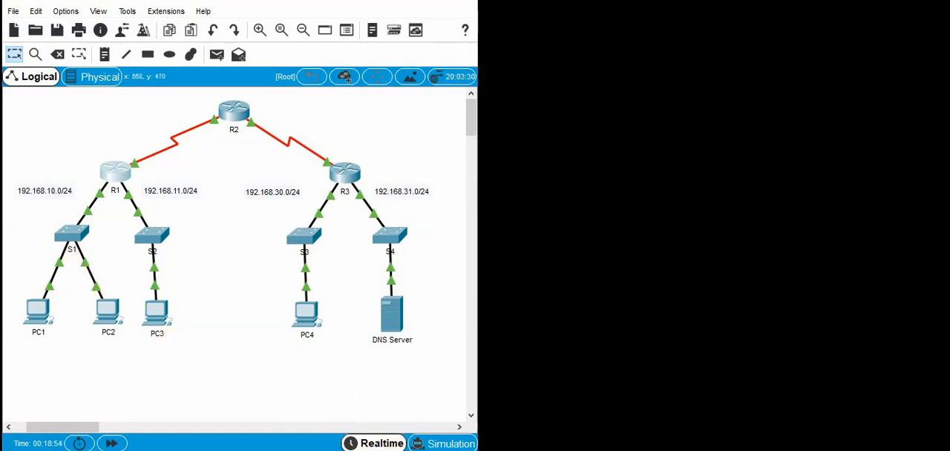
mouse_move(587, 450)
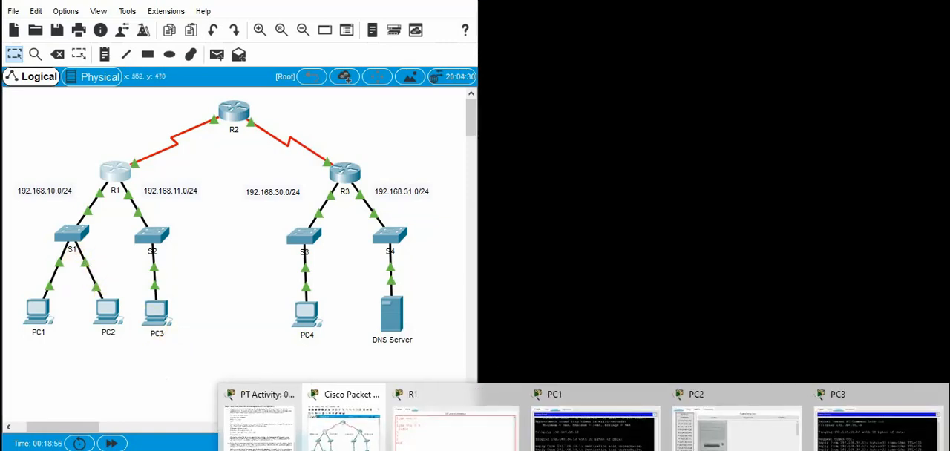
left_click(251, 447)
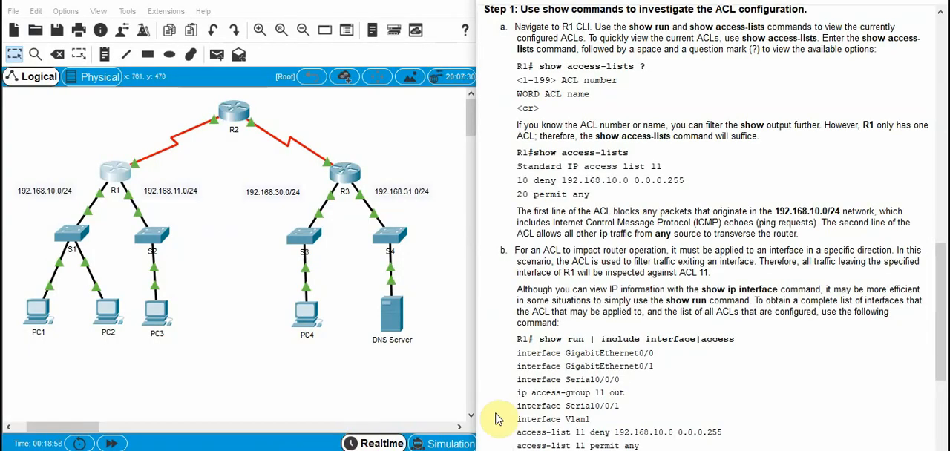
left_click(115, 176)
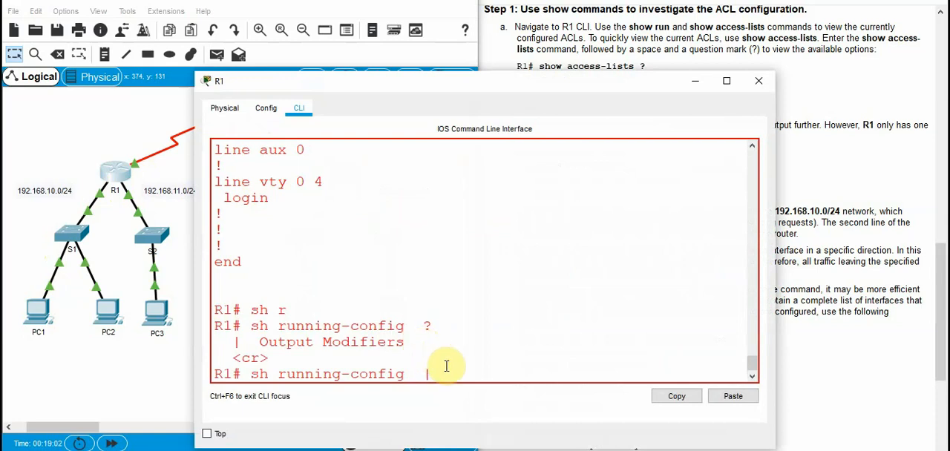
Try to filter R1's running configuration with the command sh running-config | interfaces
type("inter")
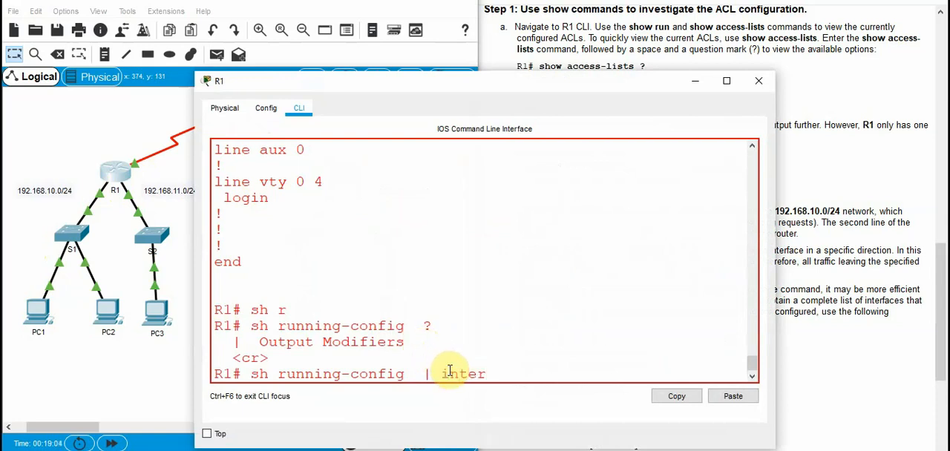
key("Tab")
type("face")
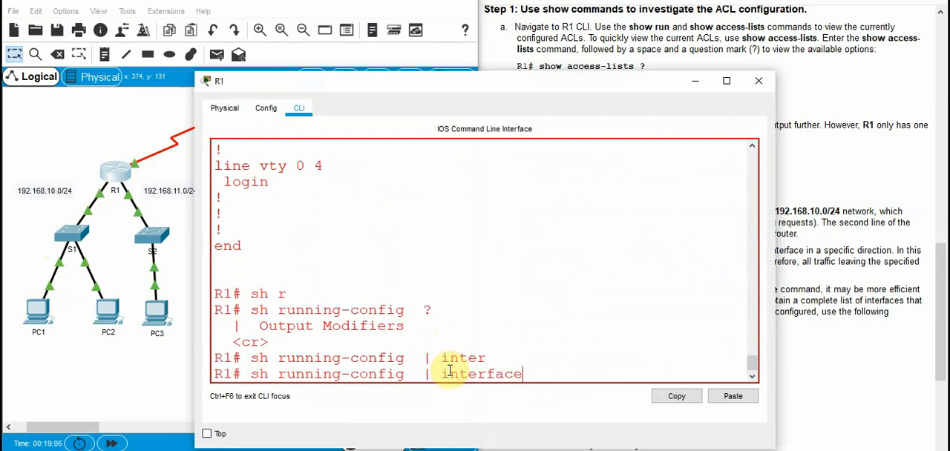
type("s")
key("Return")
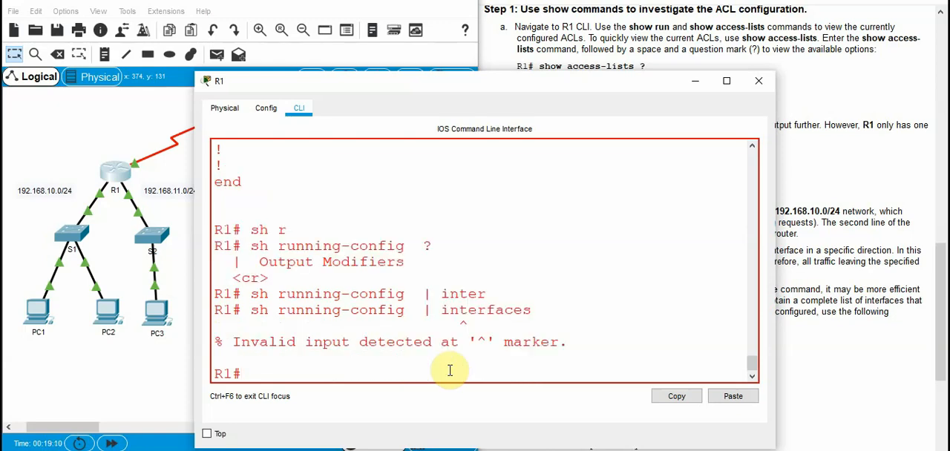
Move R1's window aside to uncover the instructions and try the command sh running-config | interface
left_click_drag(590, 83, 442, 73)
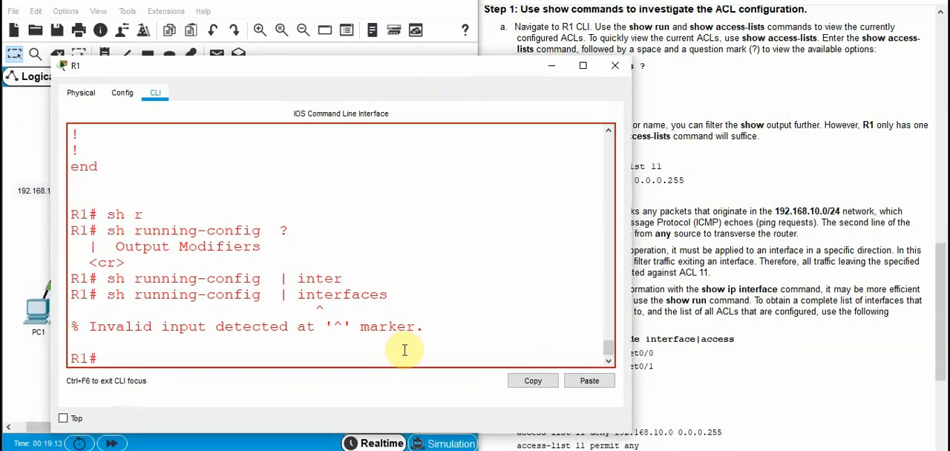
key("Up")
key("BackSpace")
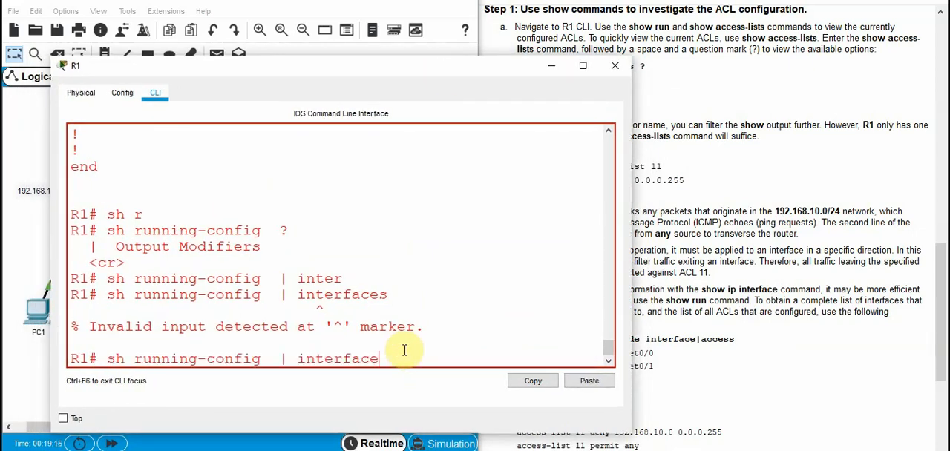
key("Return")
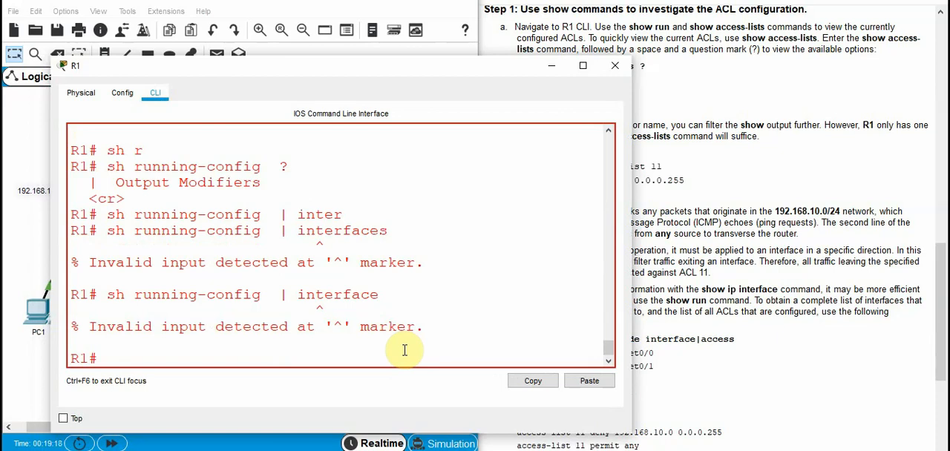
Try to filter R1's running configuration with the command sh running-config | interface|access
key("Up")
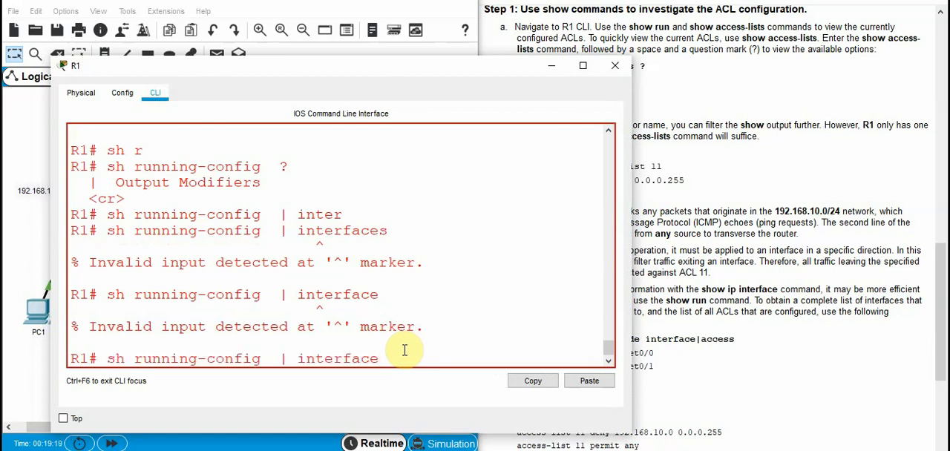
key("BackSpace")
key("BackSpace")
key("BackSpace")
key("BackSpace")
key("BackSpace")
key("BackSpace")
key("BackSpace")
key("BackSpace")
key("BackSpace")
key("BackSpace")
key("BackSpace")
key("BackSpace")
key("BackSpace")
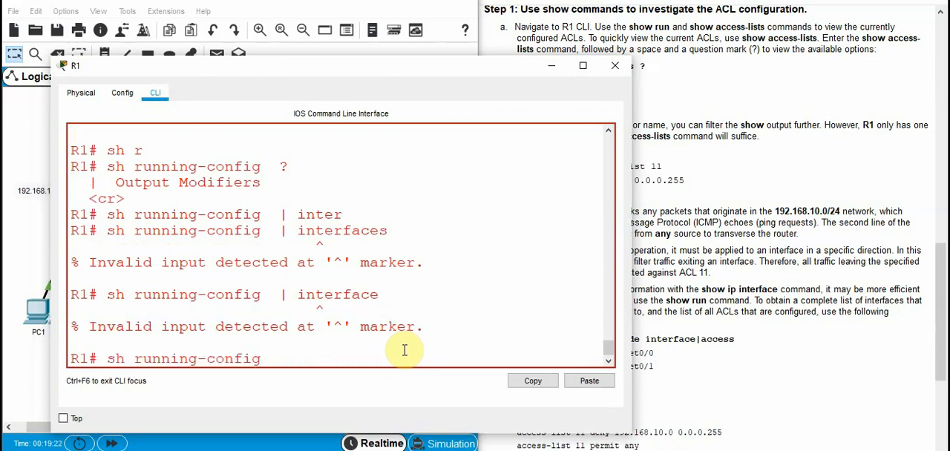
type("\"")
key("BackSpace")
type("| interface|")
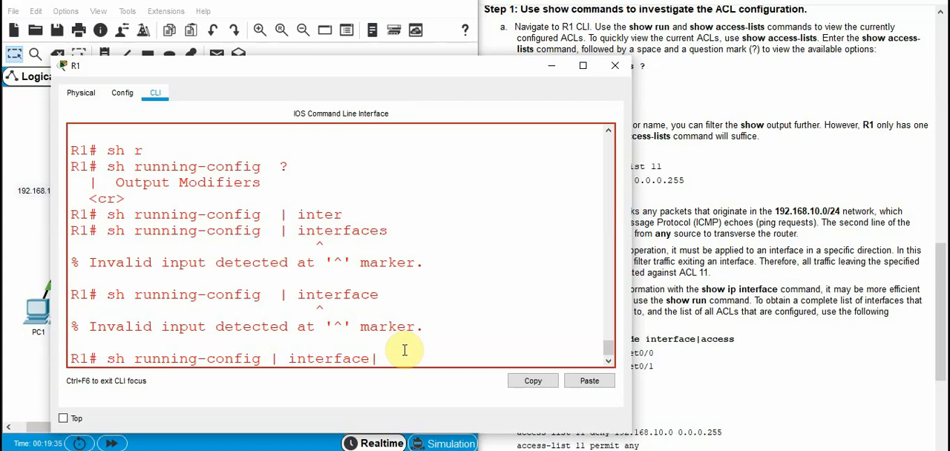
type("access")
key("Return")
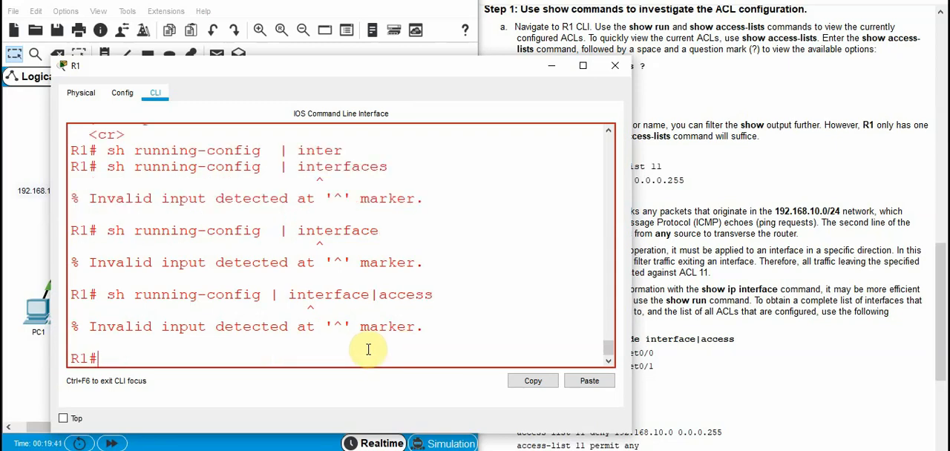
Minimize R1's window and read the instructions from the show run filter example to Step 2 on removing access list 11
left_click_drag(485, 74, 646, 63)
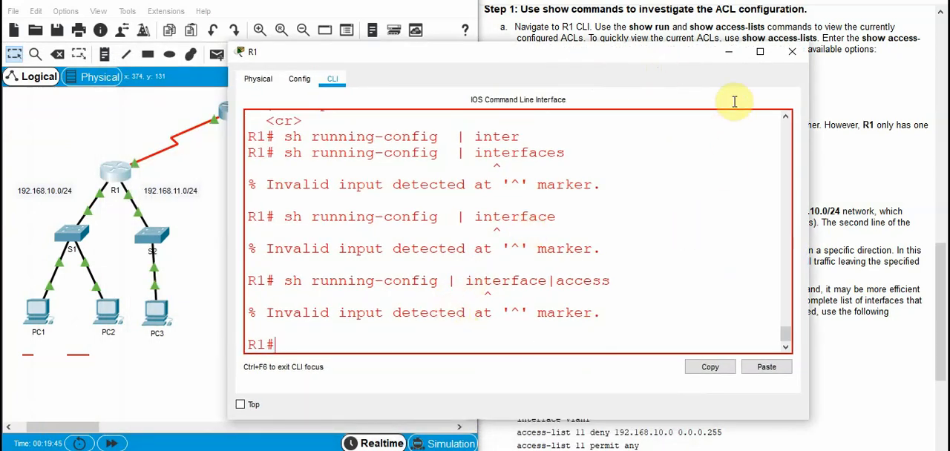
left_click(730, 53)
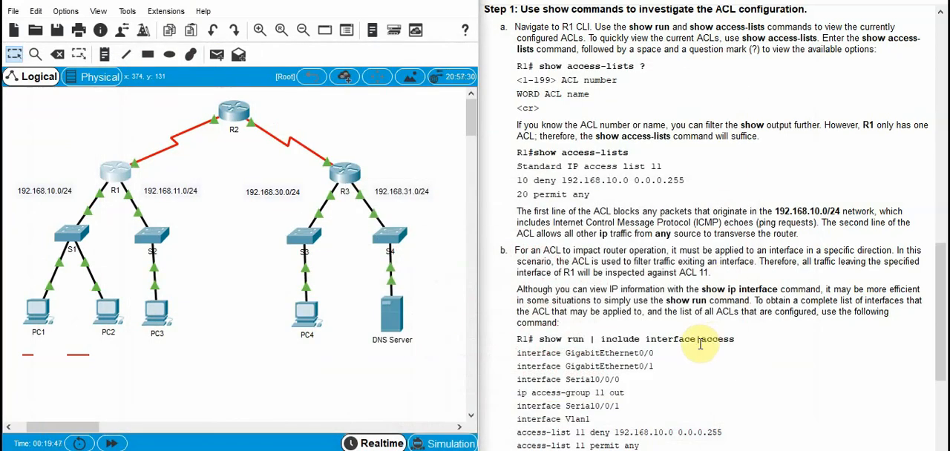
scroll(711, 338, "down", 3)
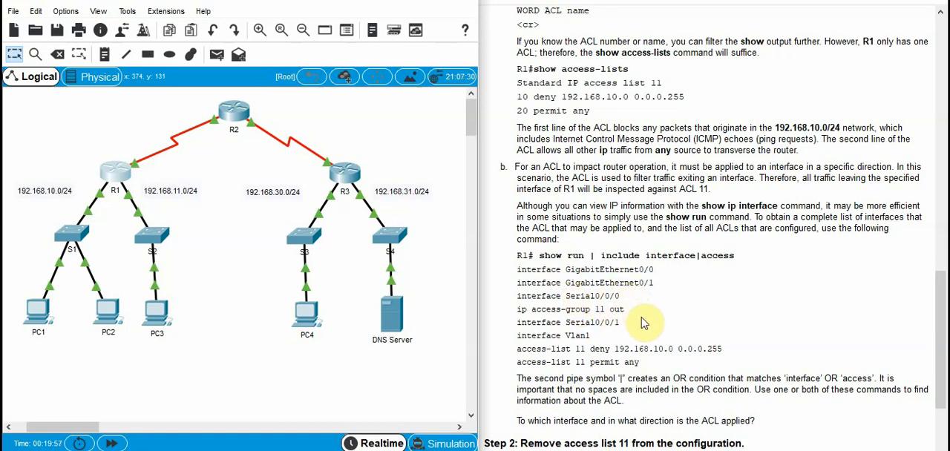
scroll(638, 321, "down", 3)
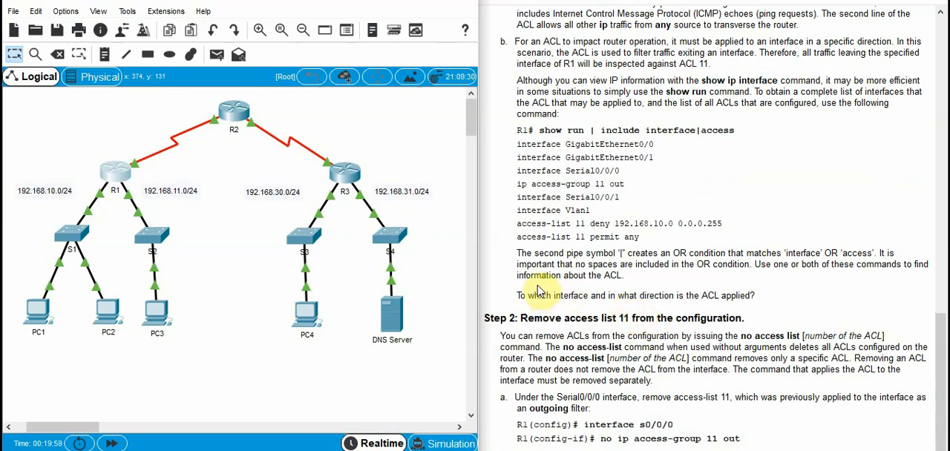
scroll(575, 338, "down", 1)
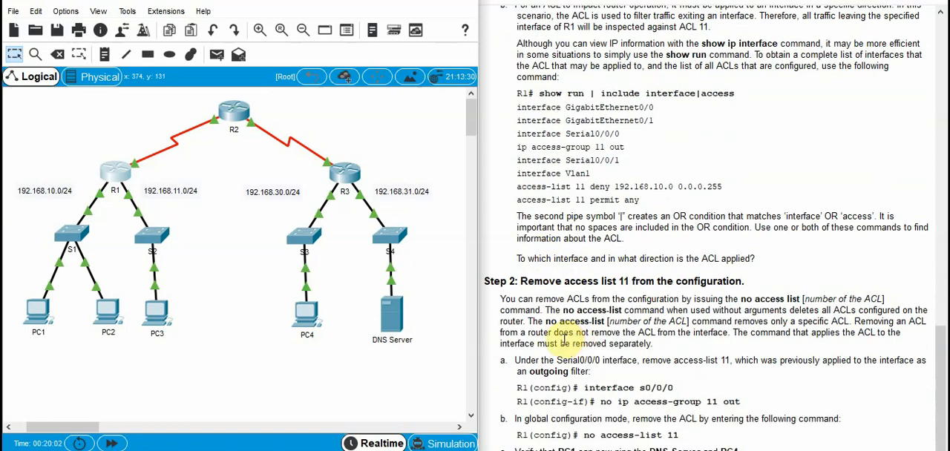
Reopen R1's command line and enter interface configuration mode for s0/0/0
left_click(117, 168)
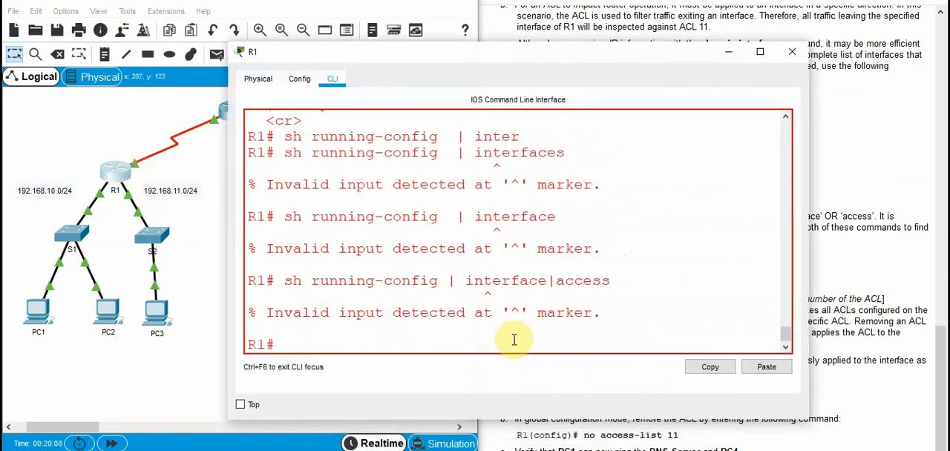
type("config t")
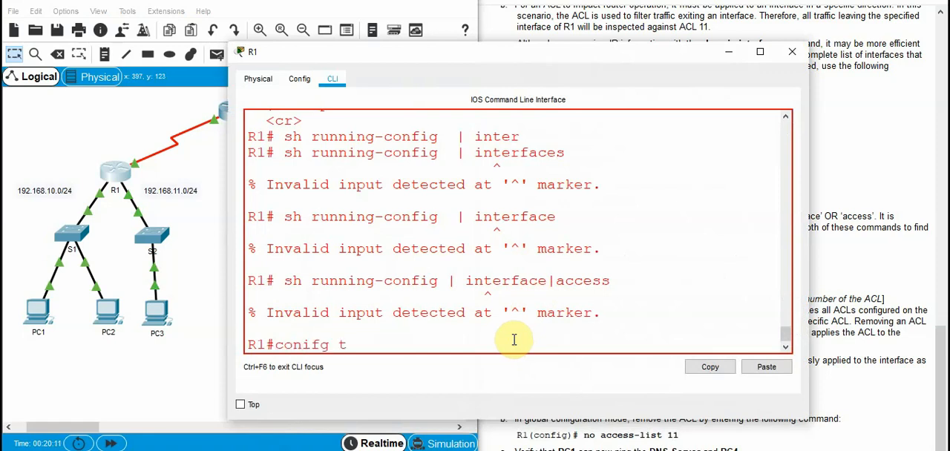
key("Return")
type("c")
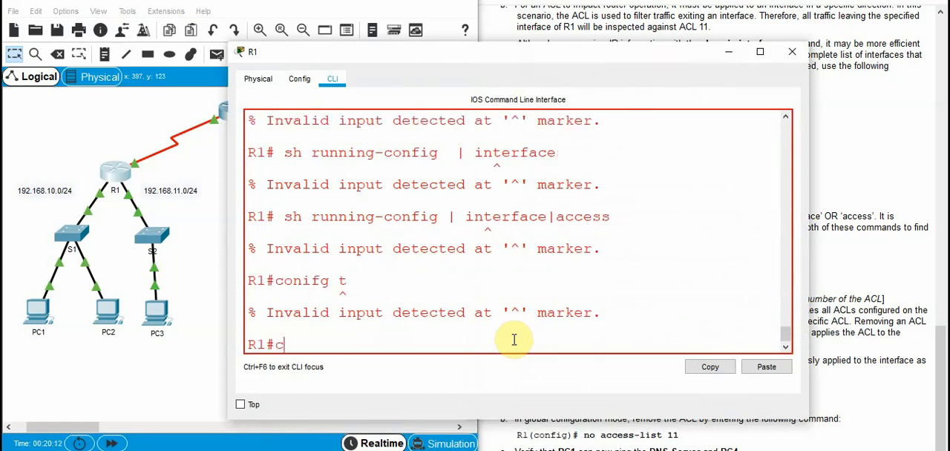
type("onfig t")
key("Return")
type("int s0/0/0")
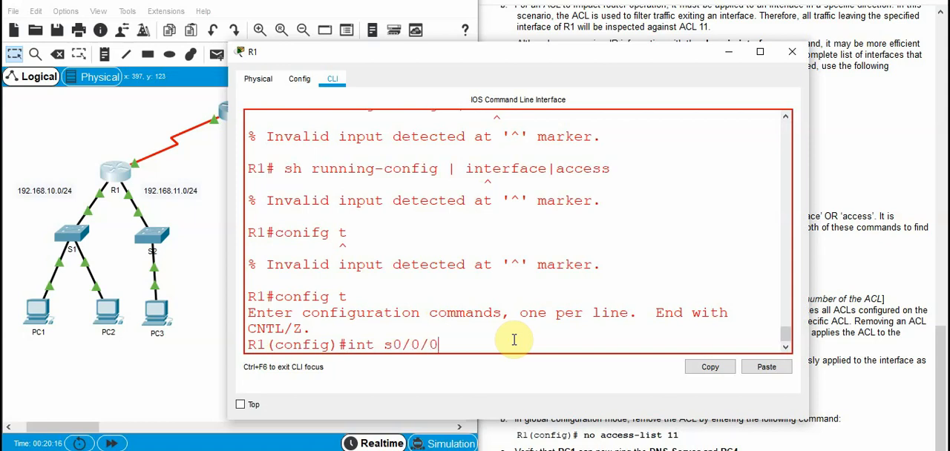
key("Return")
Remove the outgoing ACL from the interface with no ip access-group 11 out and return to privileged EXEC mode
type("nfig-if)#no ip acc")
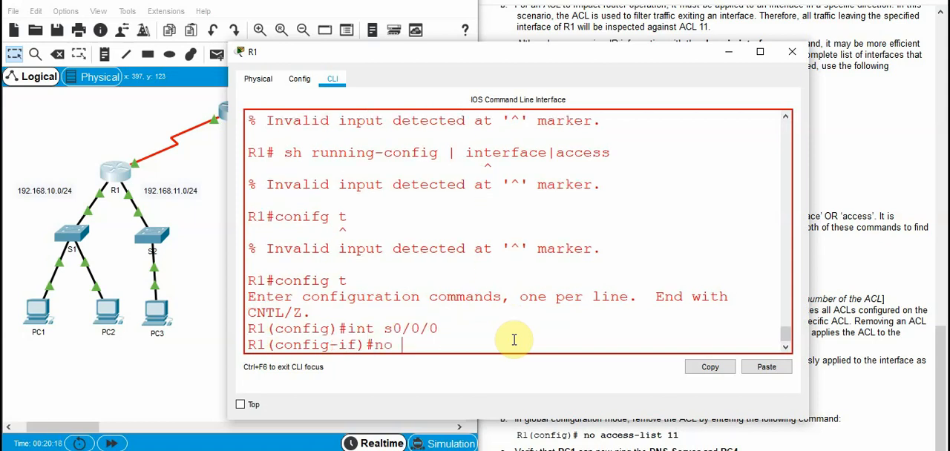
key("Tab")
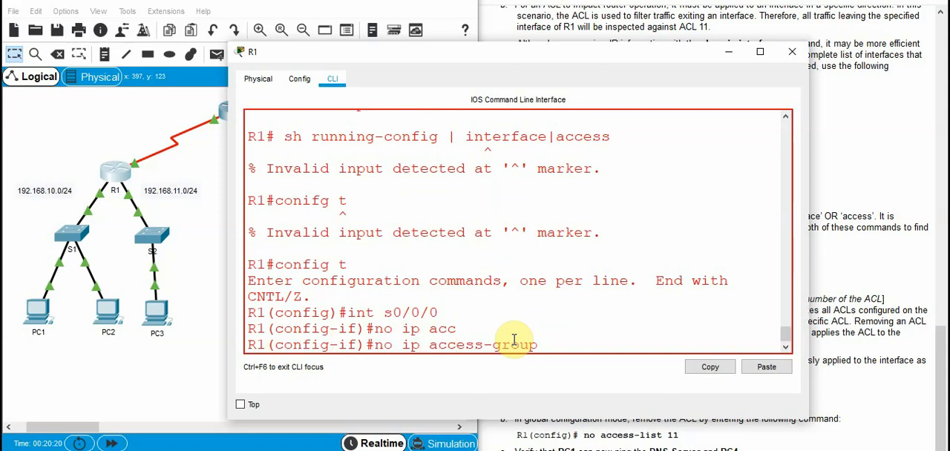
type("11 out")
key("Return")
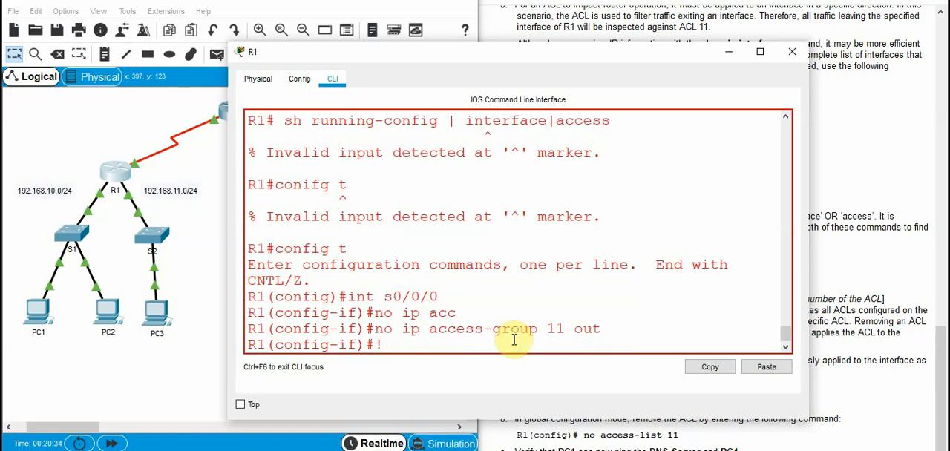
key("ctrl+z")
key("Return")
key("Return")
key("Return")
Run sh run on R1 and page through it, checking the Serial0/0/0 interface and the access-list 11 entries
type("sh ri")
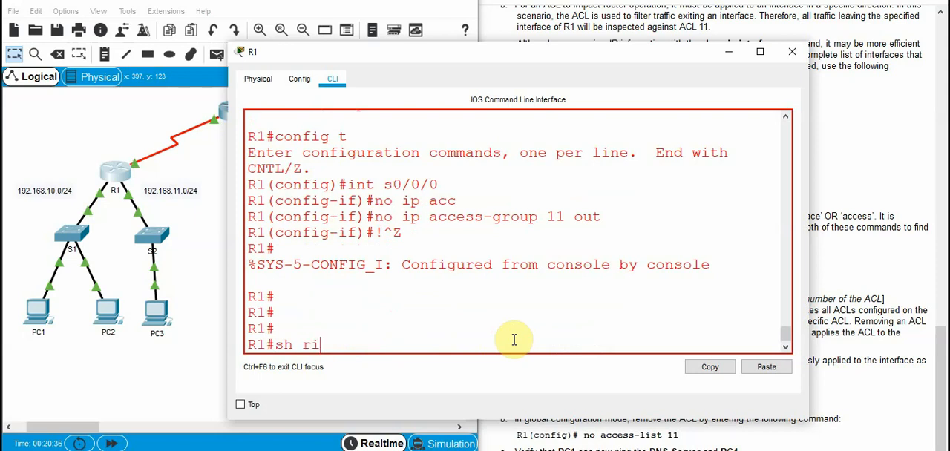
key("BackSpace")
type("un")
key("Return")
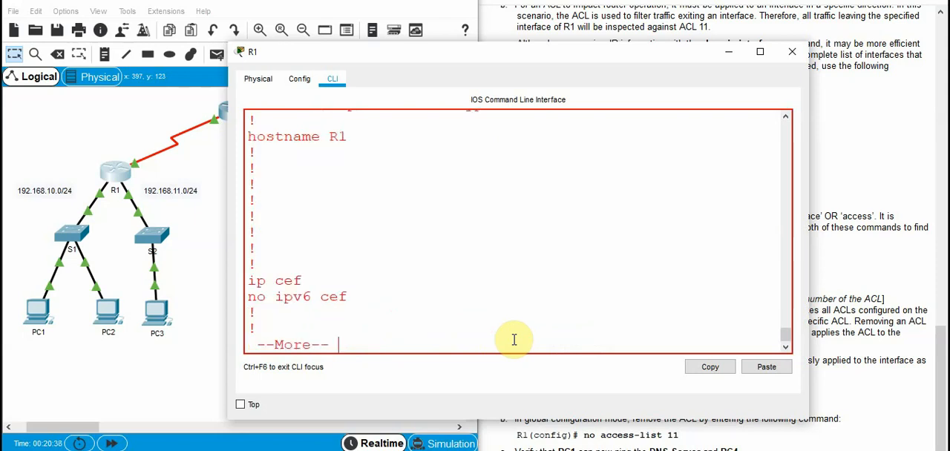
key("space")
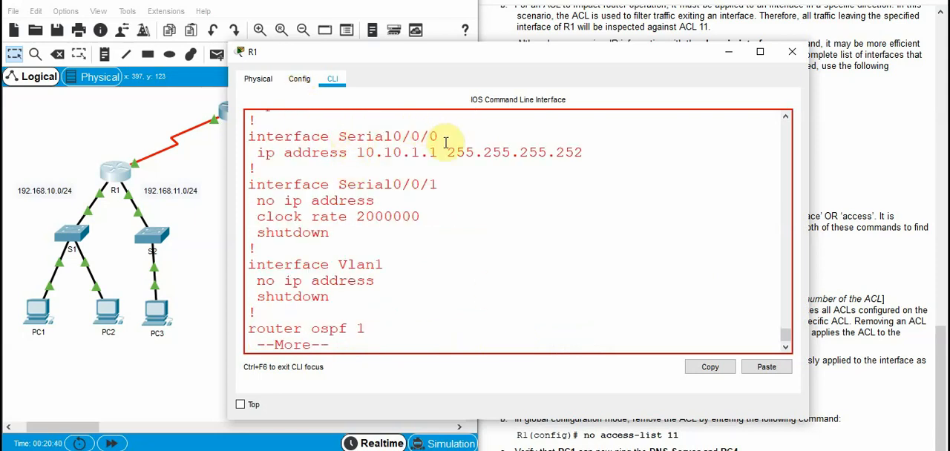
key("space")
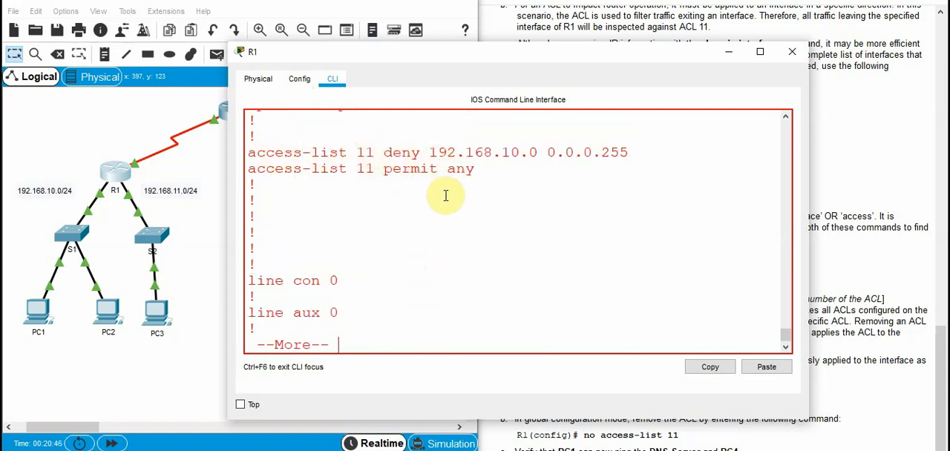
left_click_drag(284, 152, 559, 166)
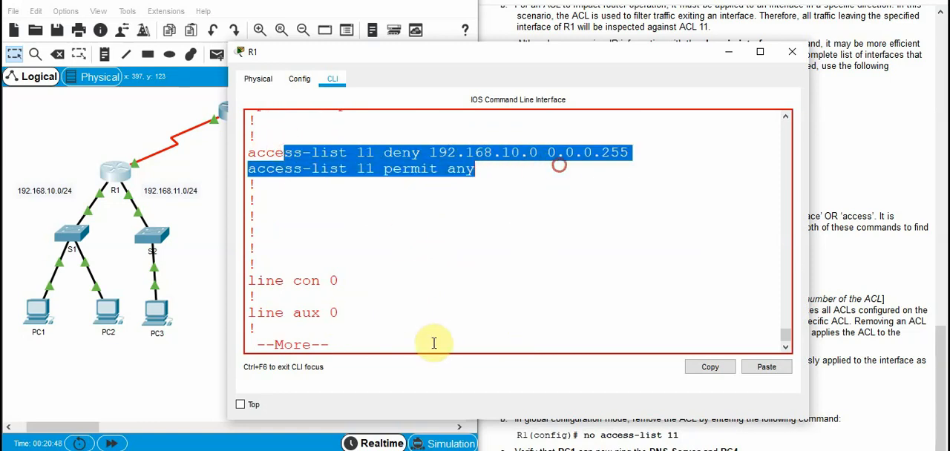
key("space")
List R1's configured ACLs with sh access-lists
type("sh acc")
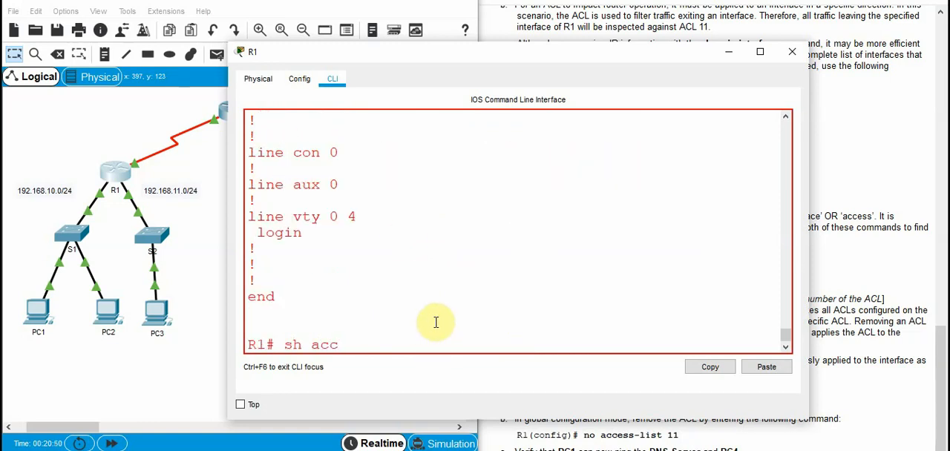
key("Tab")
key("Return")
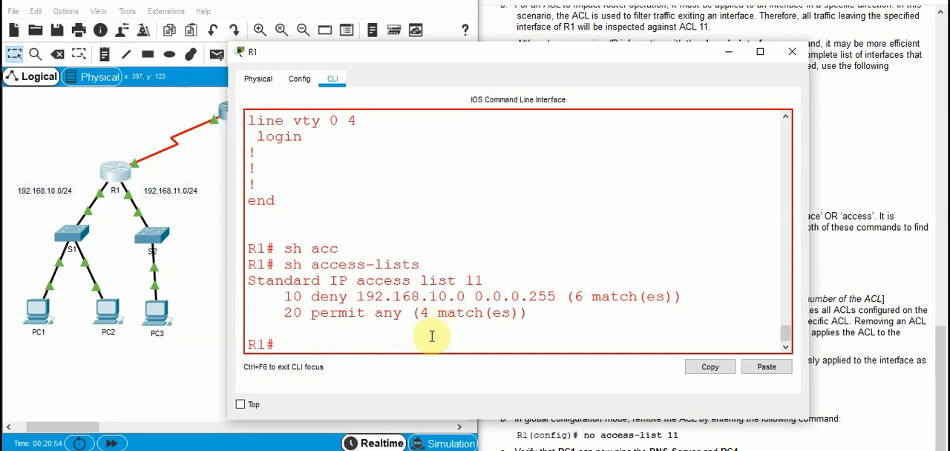
Enter global configuration mode on R1 with config t
type("conifg t")
key("Return")
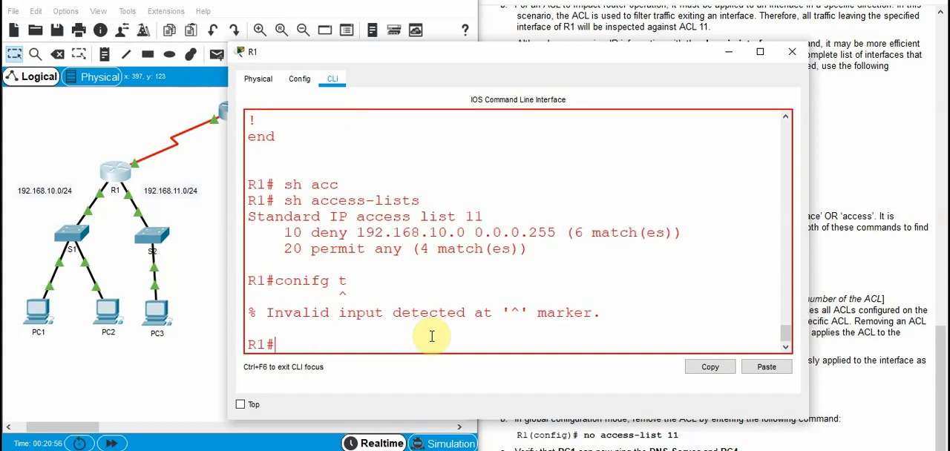
type("config t")
key("Return")
Delete ACL 11 from R1 with no access-list 11 and return to privileged EXEC mode
type("no ac")
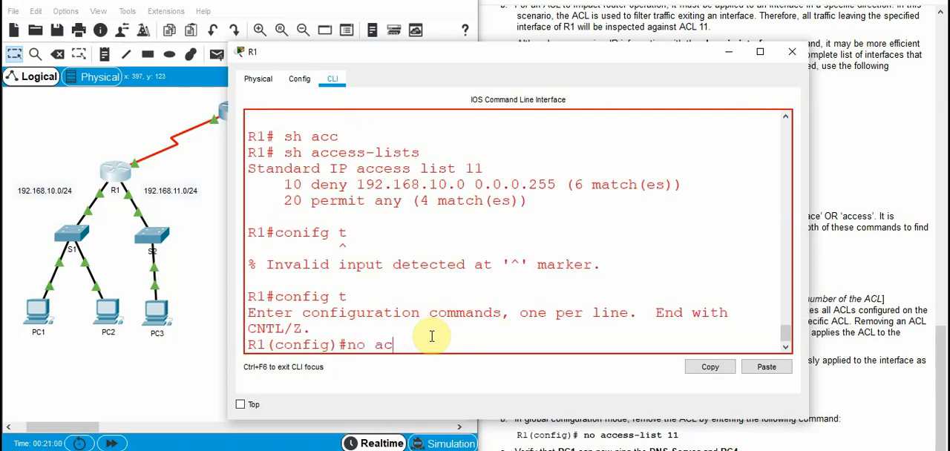
key("Tab")
type("11")
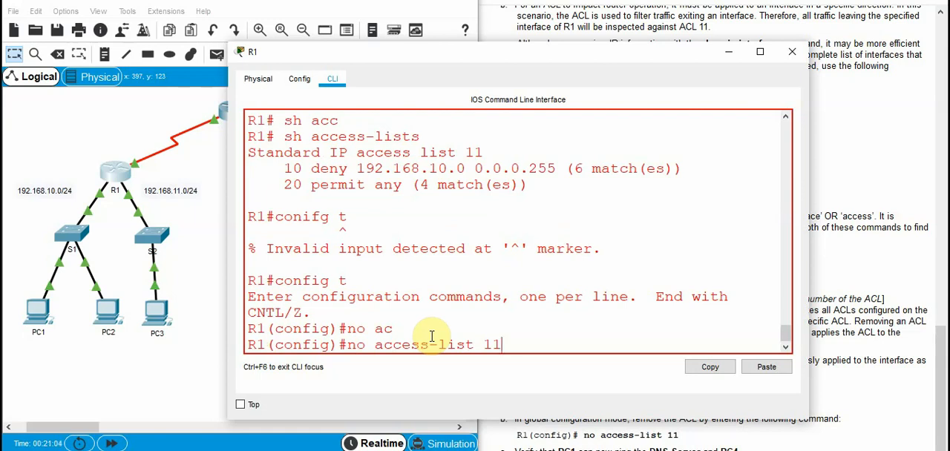
key("Return")
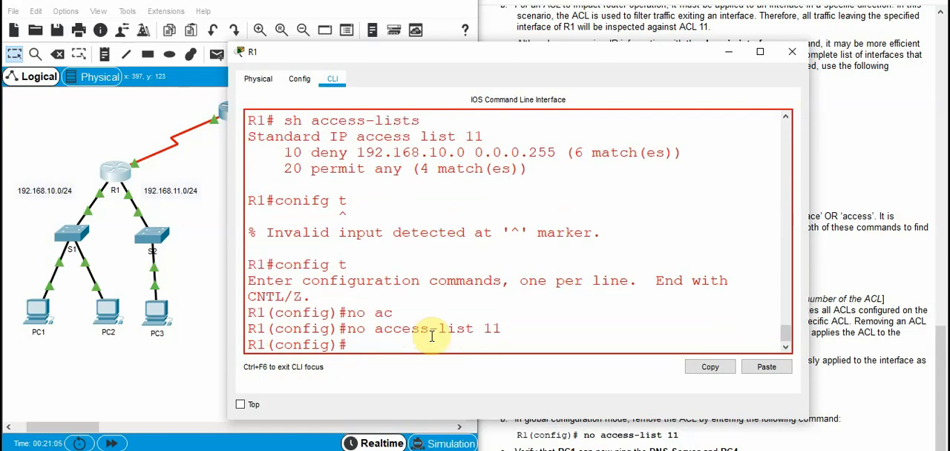
type("!")
key("ctrl+z")
key("Return")
key("Return")
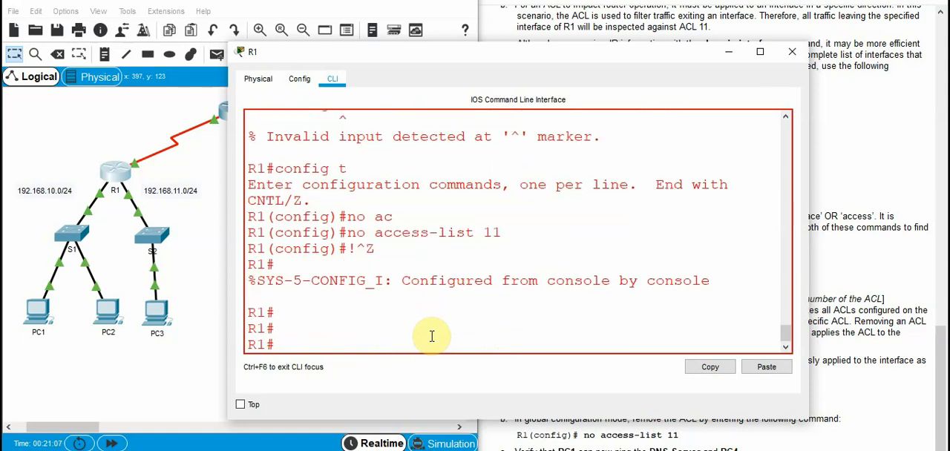
Run sh access-lists on R1 again to check that ACL 11 has been removed
type("sh accc")
key("Tab")
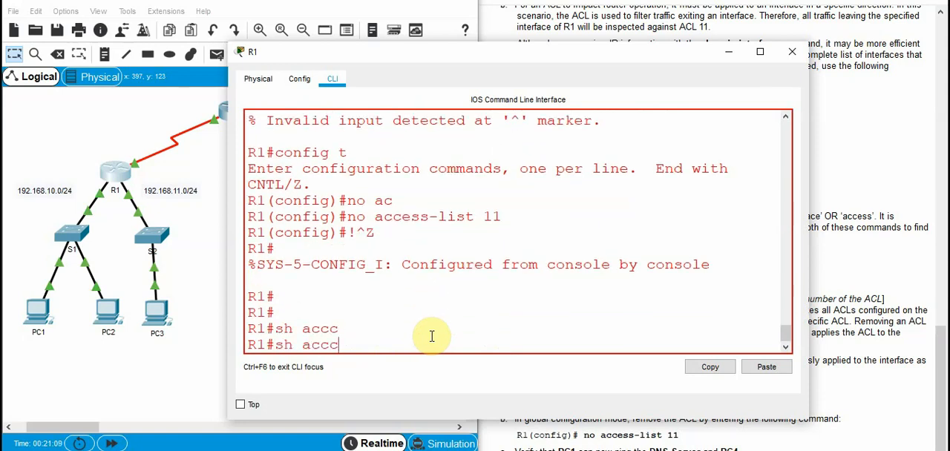
key("BackSpace")
key("Tab")
key("Return")
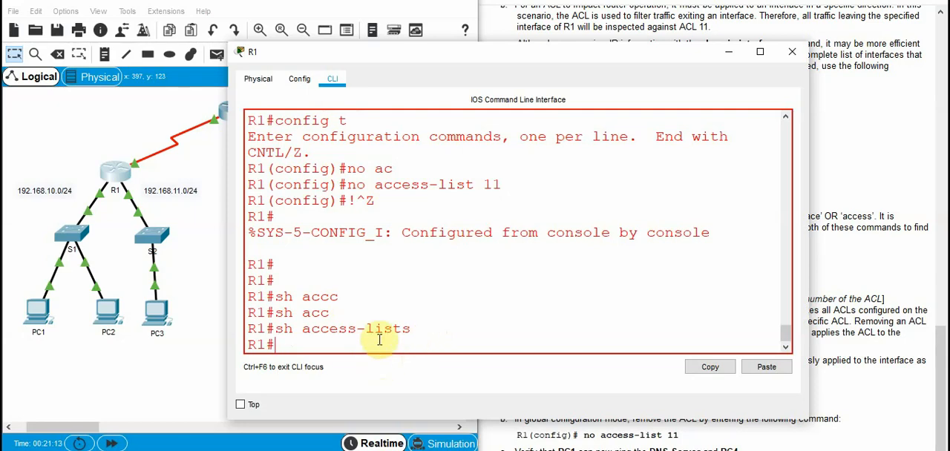
Open PC1's command prompt and repeat the ping to PC4 at 192.168.30.12
left_click(900, 340)
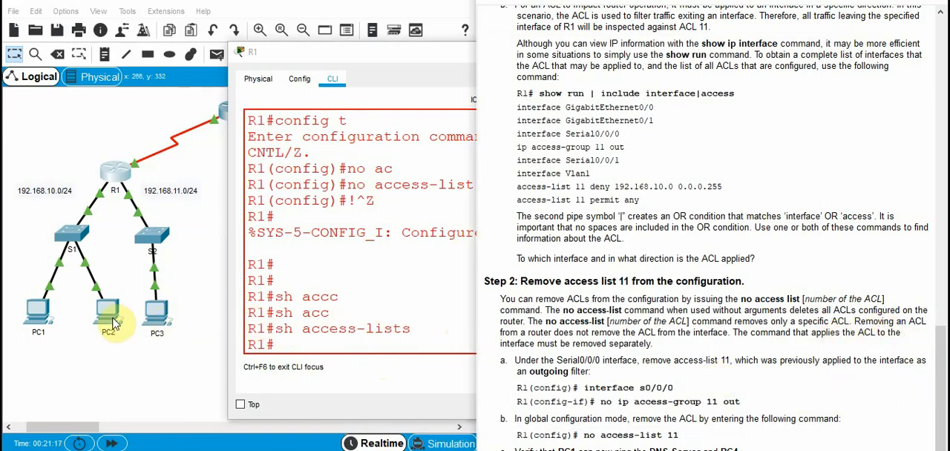
left_click(42, 318)
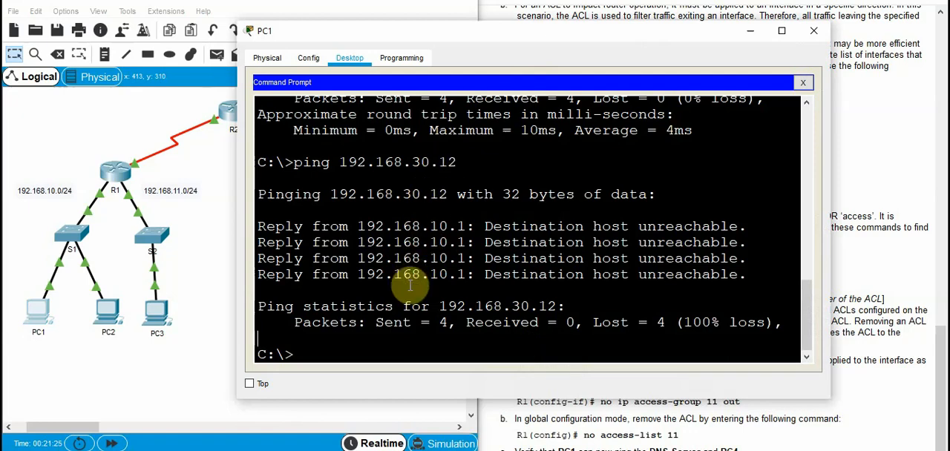
key("Up")
key("Return")
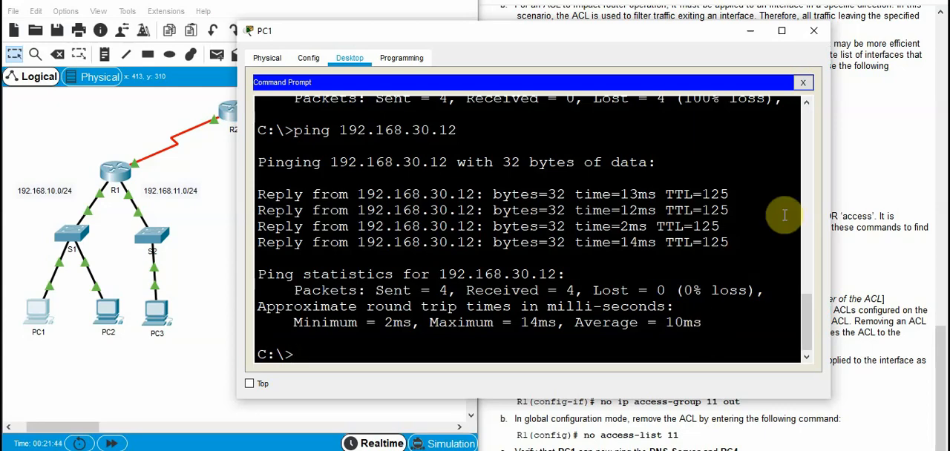
Bring the topology back into view and return to the addressing table at the start of the instructions
left_click(913, 147)
scroll(863, 230, "up", 3)
scroll(863, 230, "up", 5)
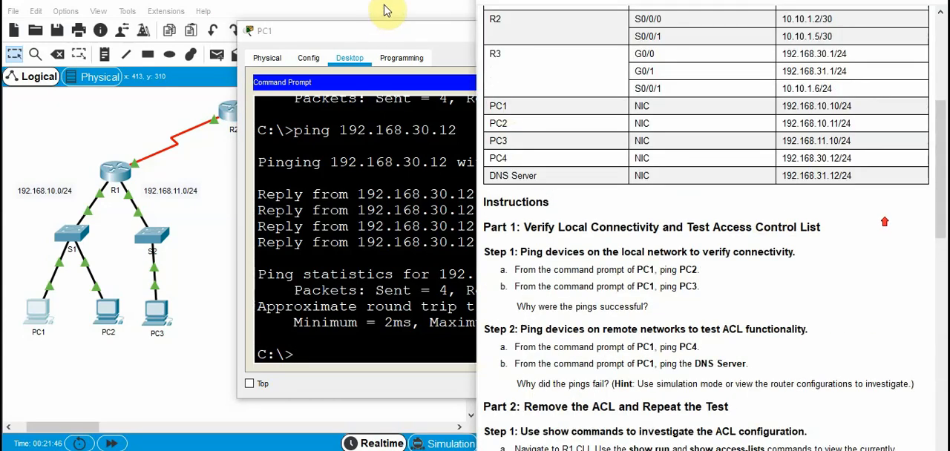
left_click(360, 11)
scroll(775, 239, "up", 5)
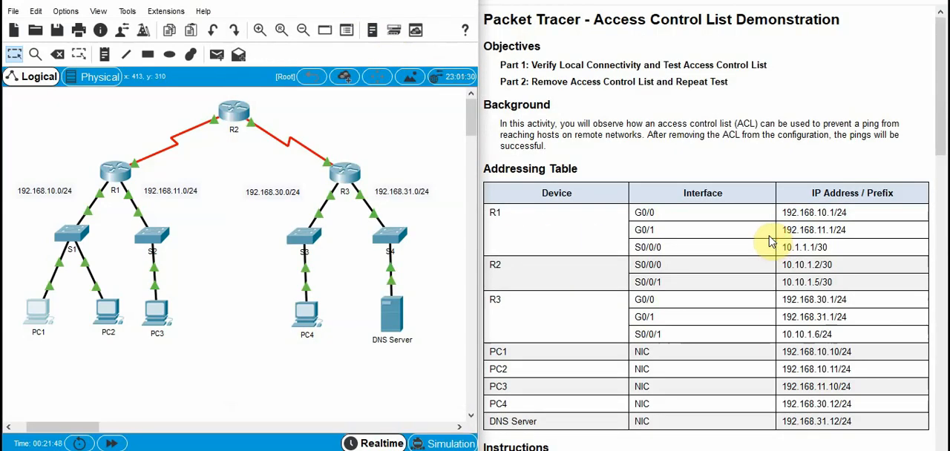